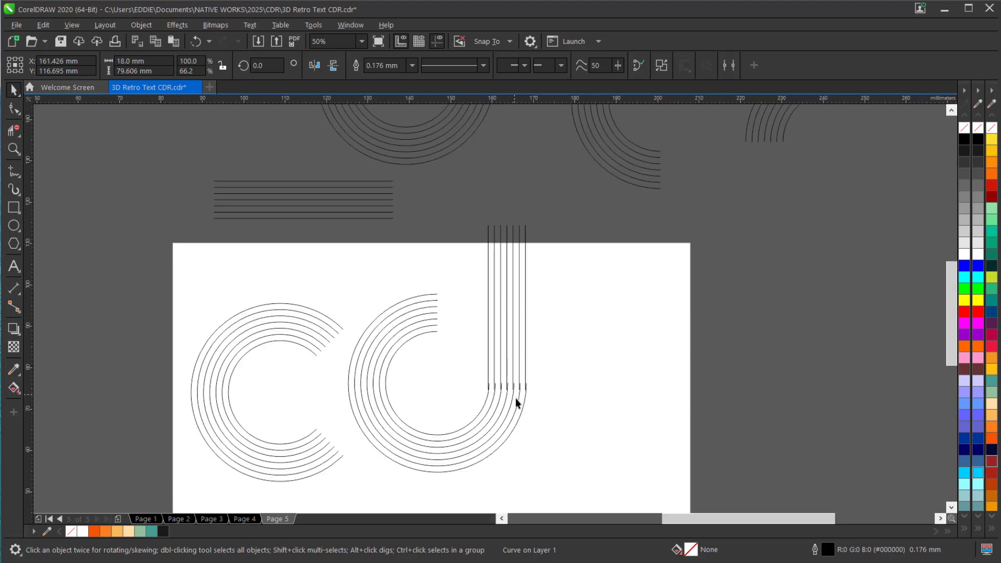
Snap the vertical line set onto the open end of the d's bowl and shorten it to about 60 mm high
drag(554, 363, 557, 339)
scroll(524, 426, down, 4)
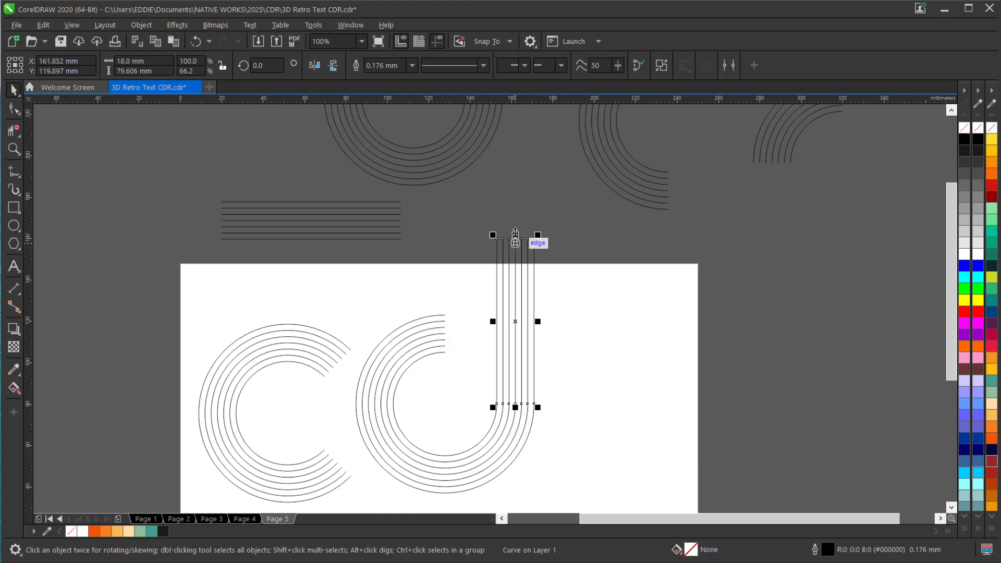
drag(515, 234, 526, 279)
Attach the horizontal line set to the upper end of the d's bowl and shorten it to 25 mm, ending at the stem
drag(181, 189, 445, 257)
drag(234, 211, 357, 226)
scroll(457, 328, up, 5)
scroll(465, 335, down, 4)
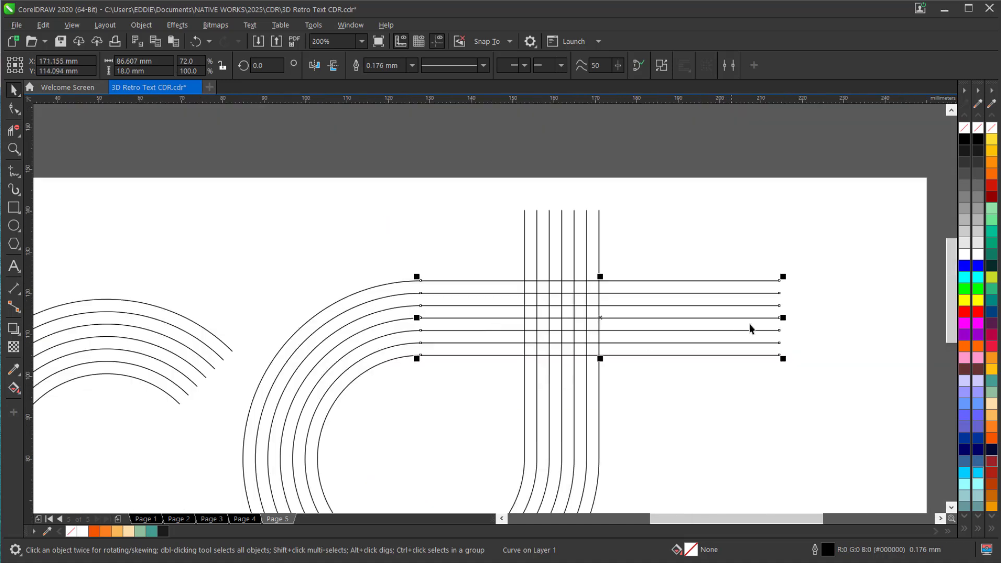
drag(783, 317, 527, 328)
scroll(425, 305, down, 2)
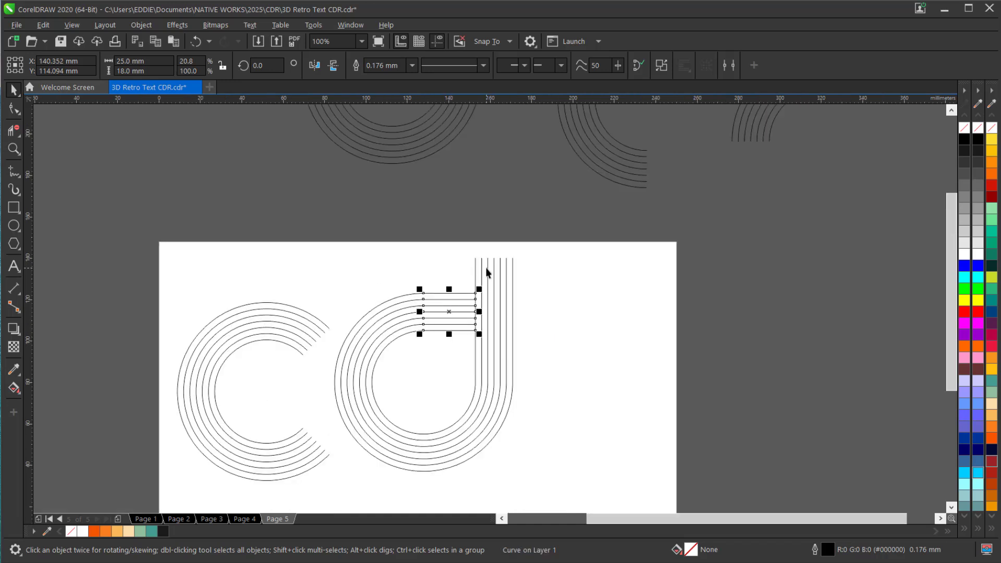
Duplicate the d's vertical stem lines and place the copy to the right of the d
click(488, 264)
click(484, 317)
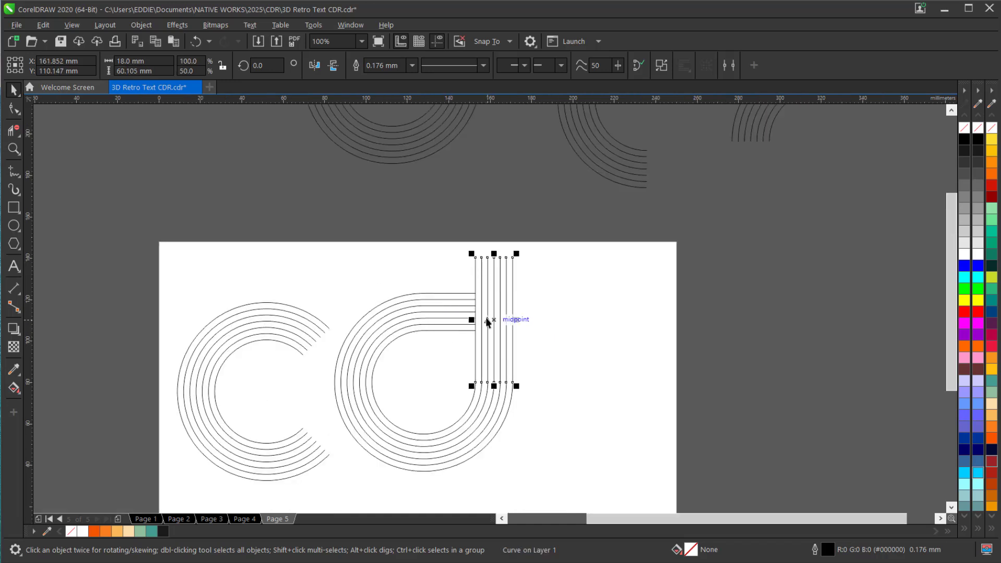
key(ctrl+c)
key(ctrl+v)
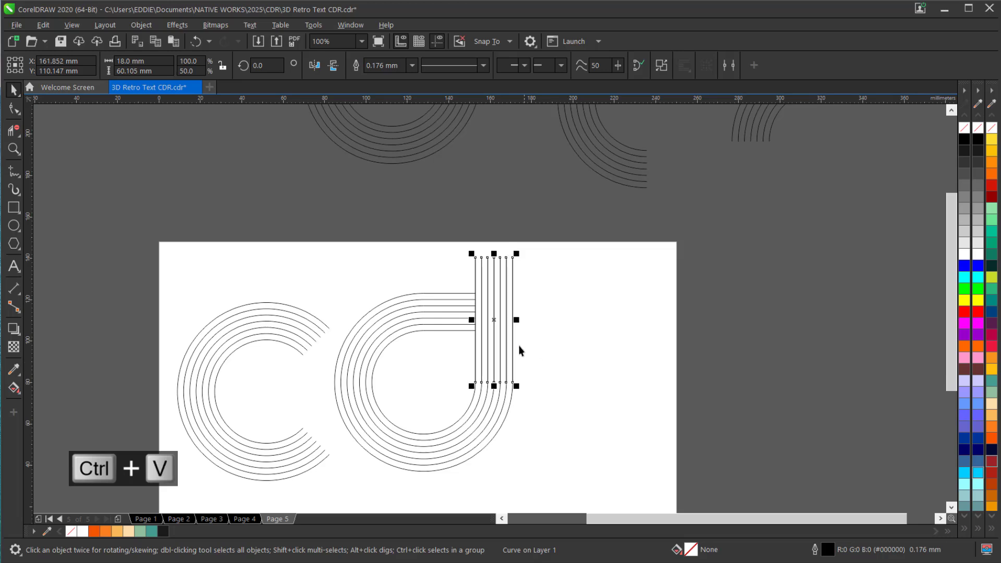
drag(493, 319, 552, 334)
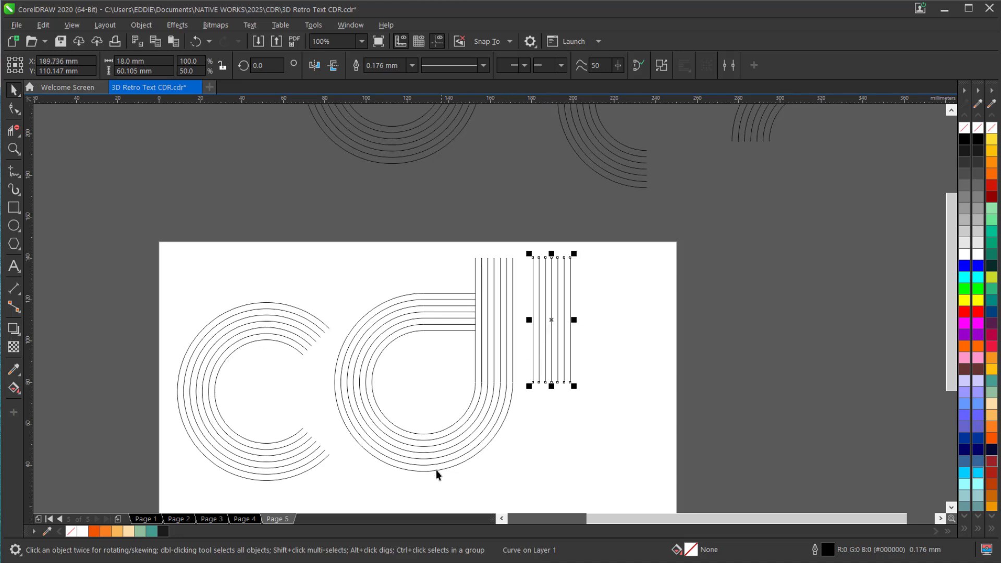
Bottom-align the copied stem with the d's bowl and stretch its top up to about 84.5 mm high
shift+click(401, 471)
key(b)
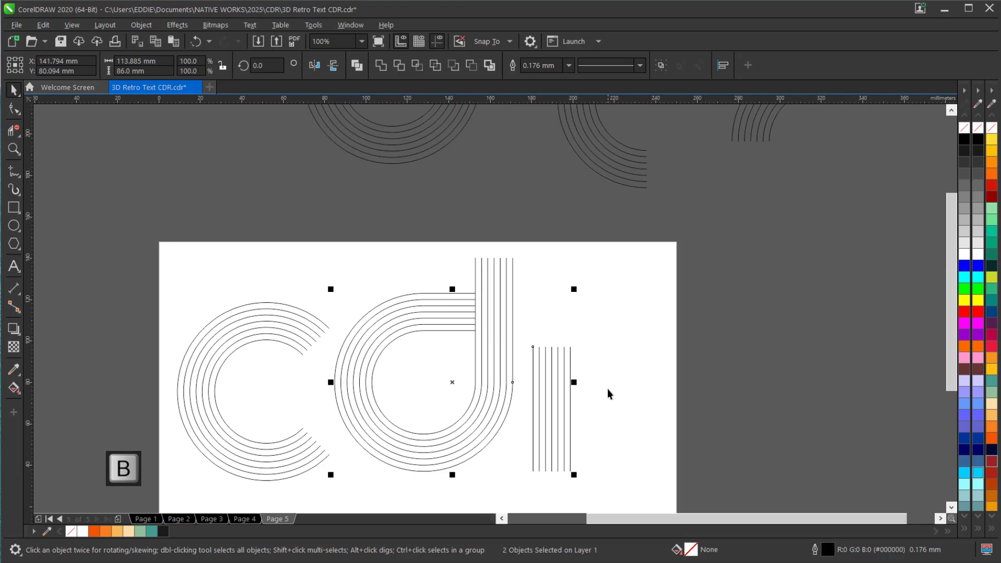
click(609, 394)
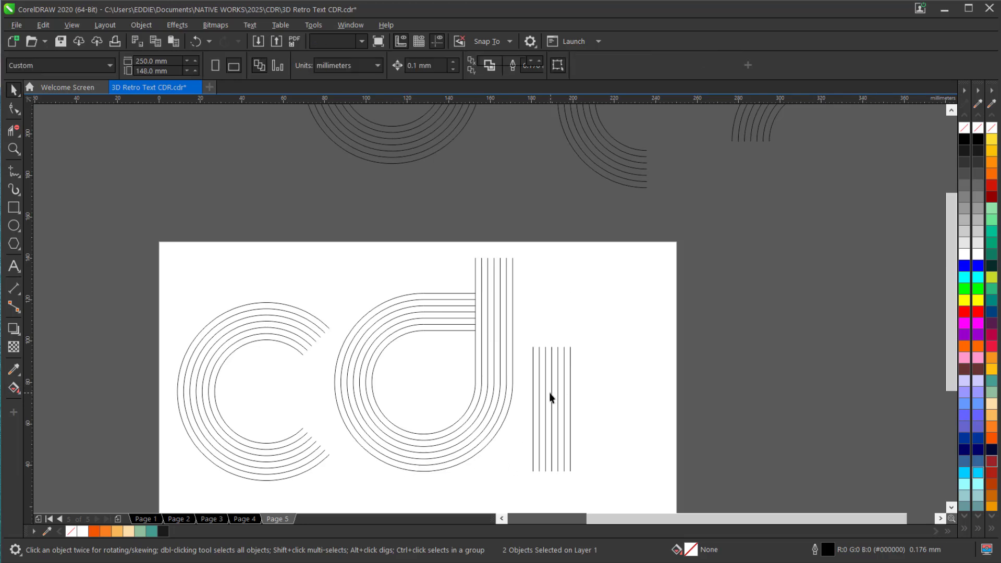
click(550, 355)
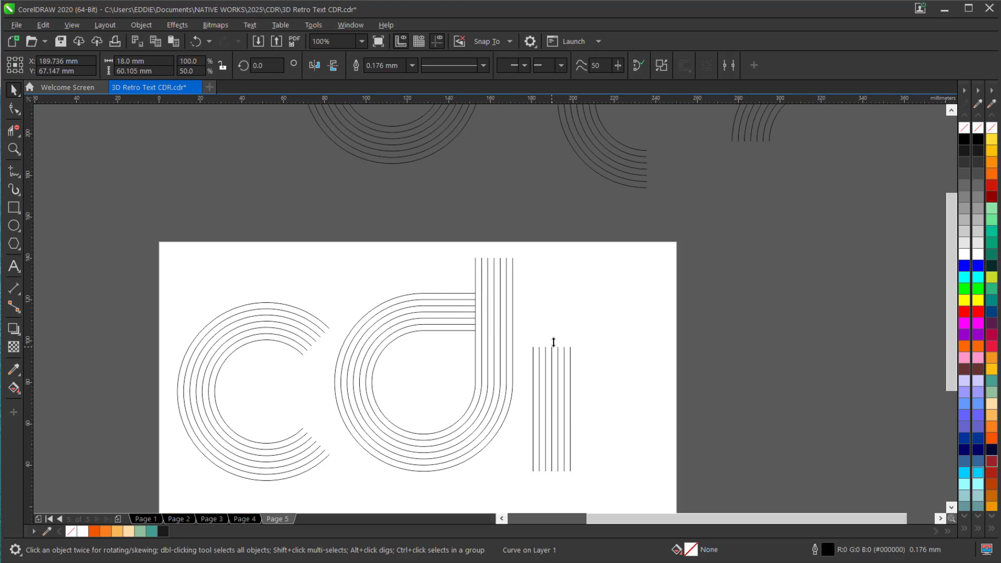
drag(551, 342, 461, 293)
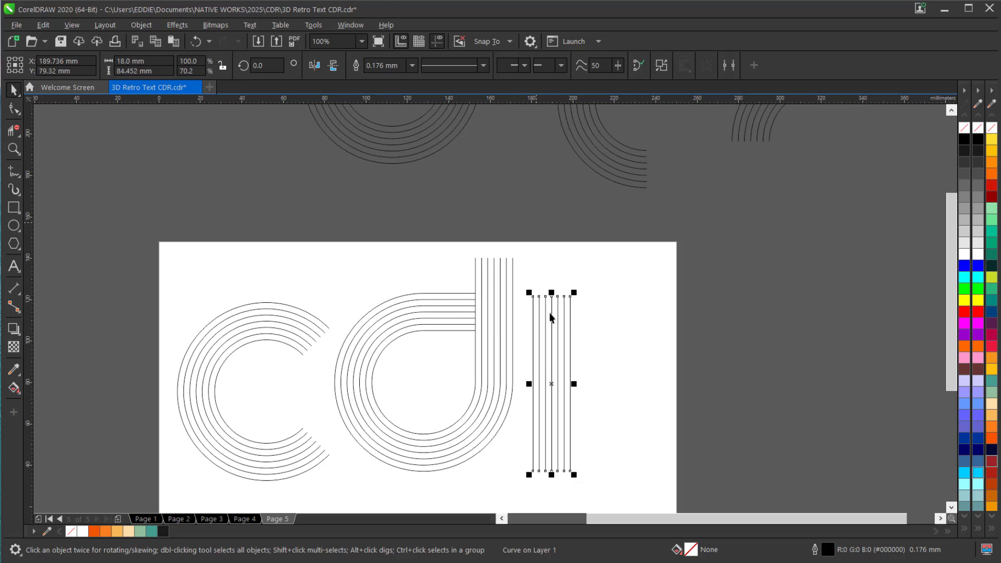
Bring the quarter-arc line set onto the page and align its top and left edges with the new stem to form an r
scroll(547, 330, down, 2)
click(659, 225)
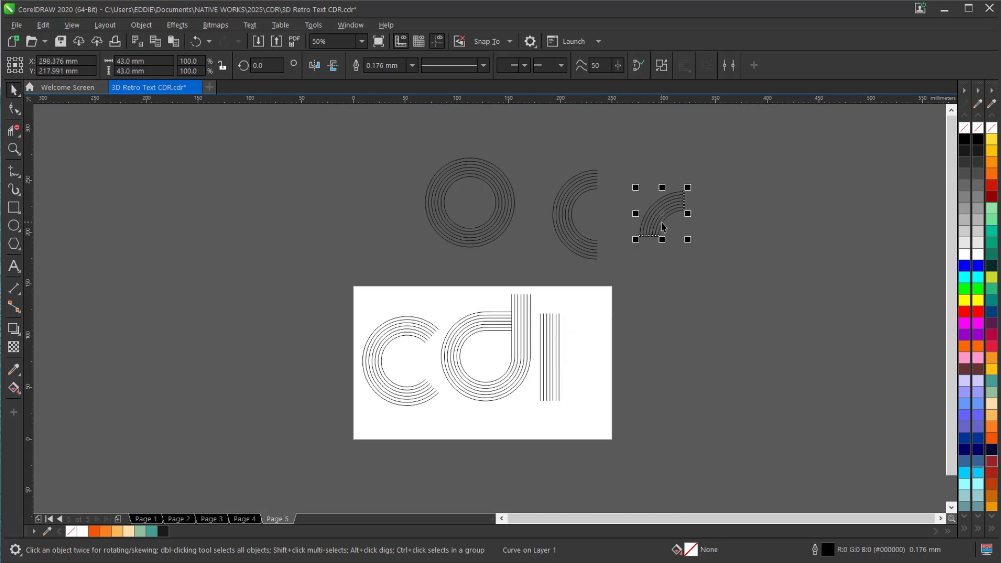
drag(661, 219, 557, 350)
scroll(556, 347, up, 3)
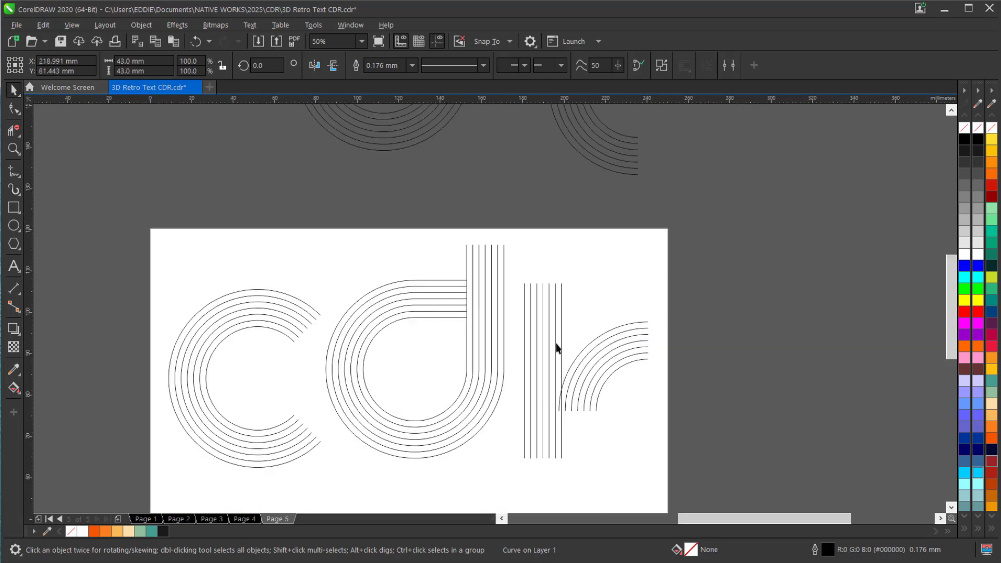
shift+click(566, 283)
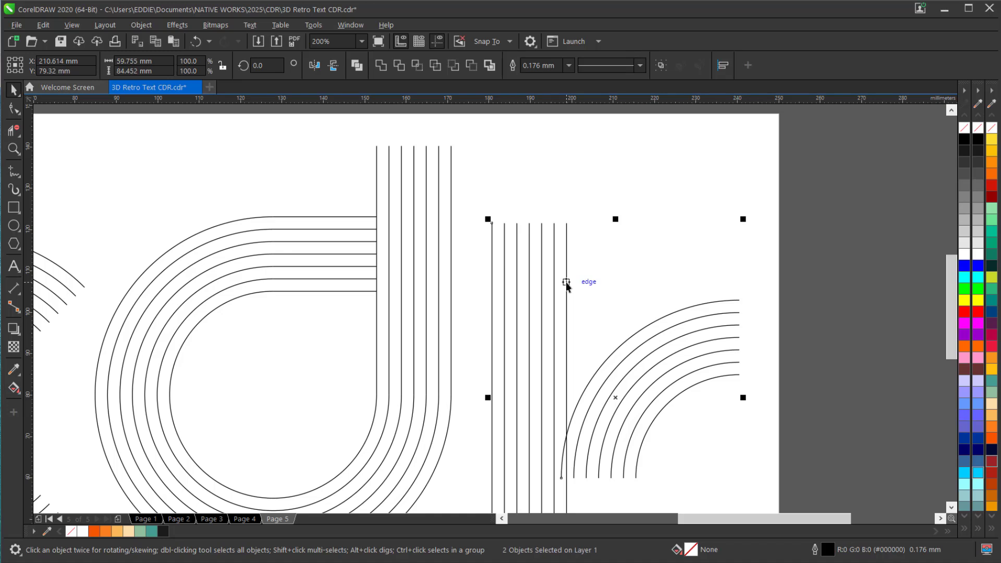
key(t)
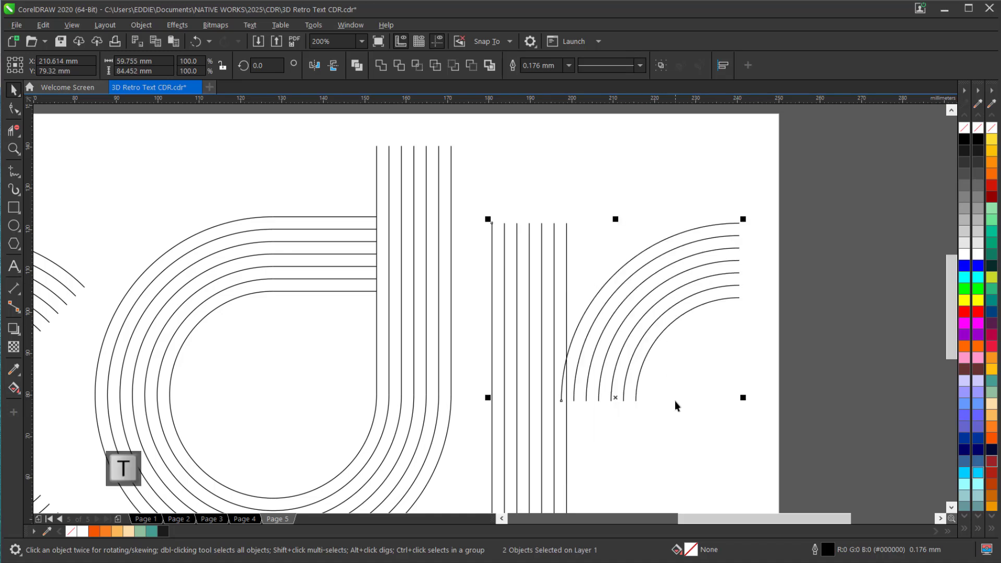
key(l)
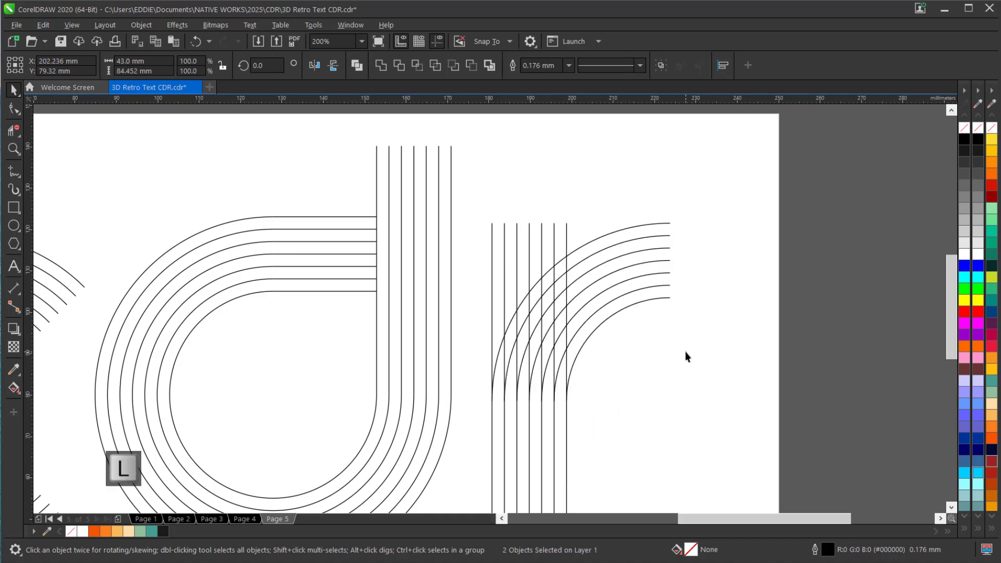
click(685, 352)
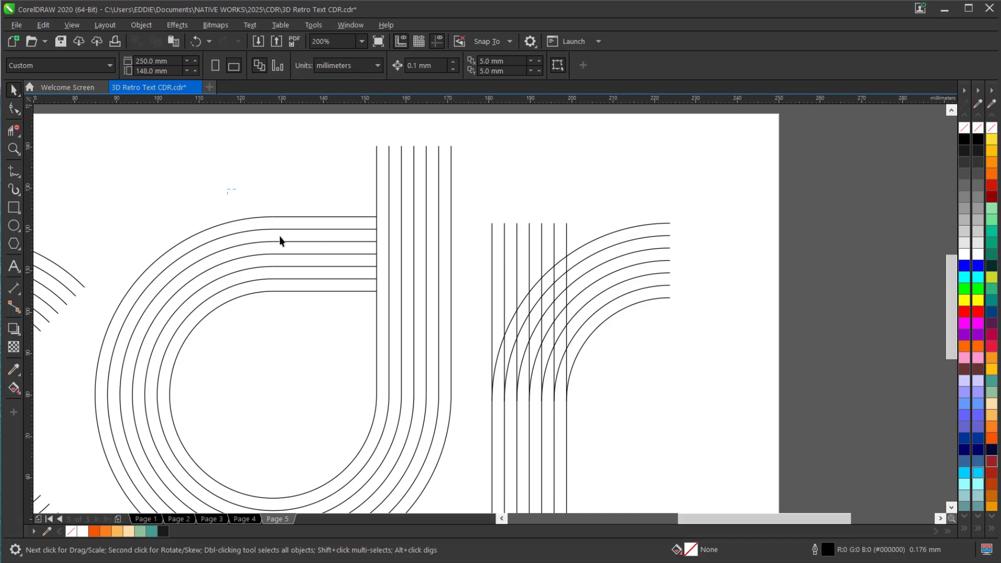
Duplicate the d's horizontal line set, snap it to the end of the r's arc and shorten it to about 15.5 mm
drag(439, 341, 438, 338)
key(ctrl+c)
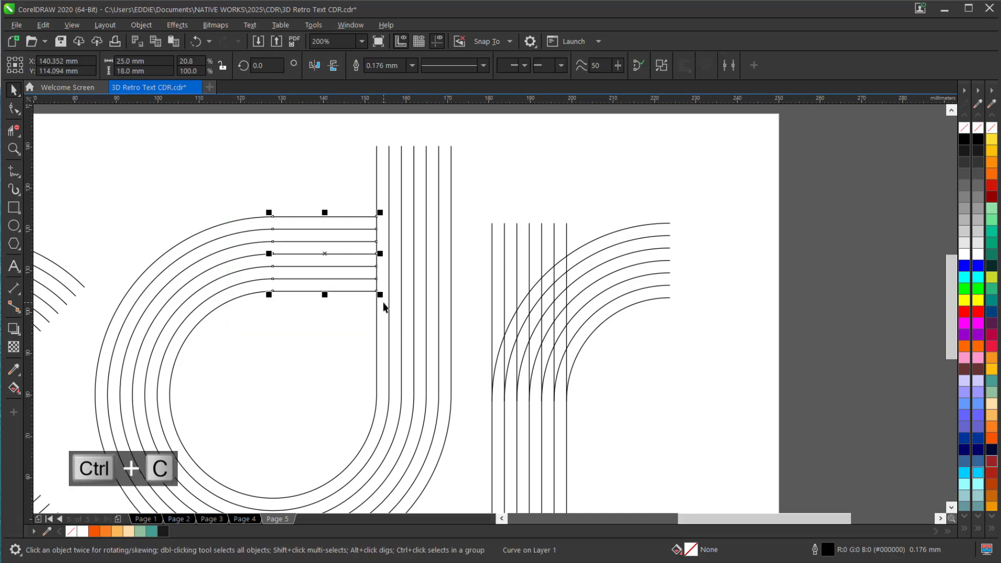
key(ctrl+v)
drag(324, 253, 730, 270)
scroll(686, 220, up, 1)
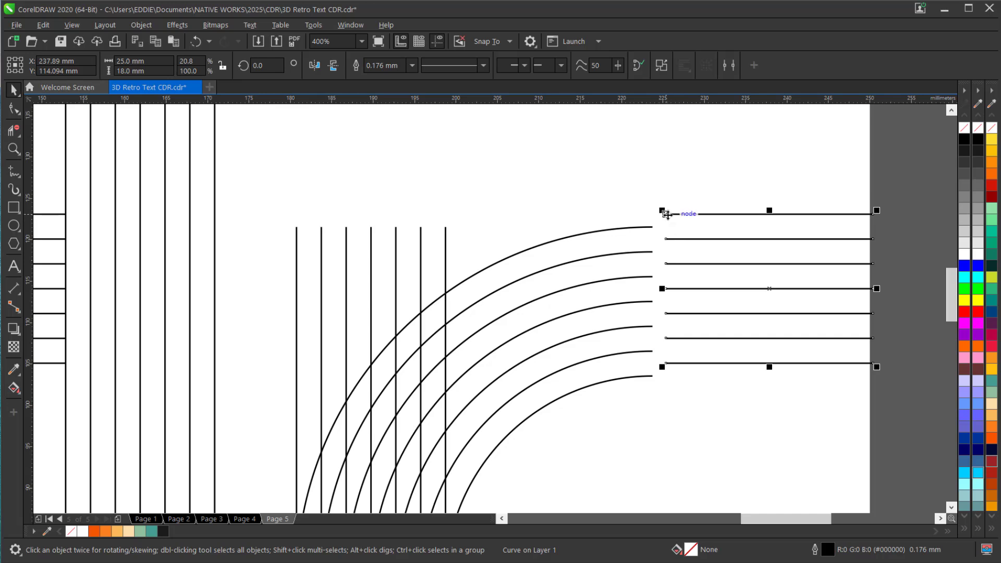
drag(667, 215, 652, 228)
scroll(659, 286, down, 1)
scroll(659, 285, down, 1)
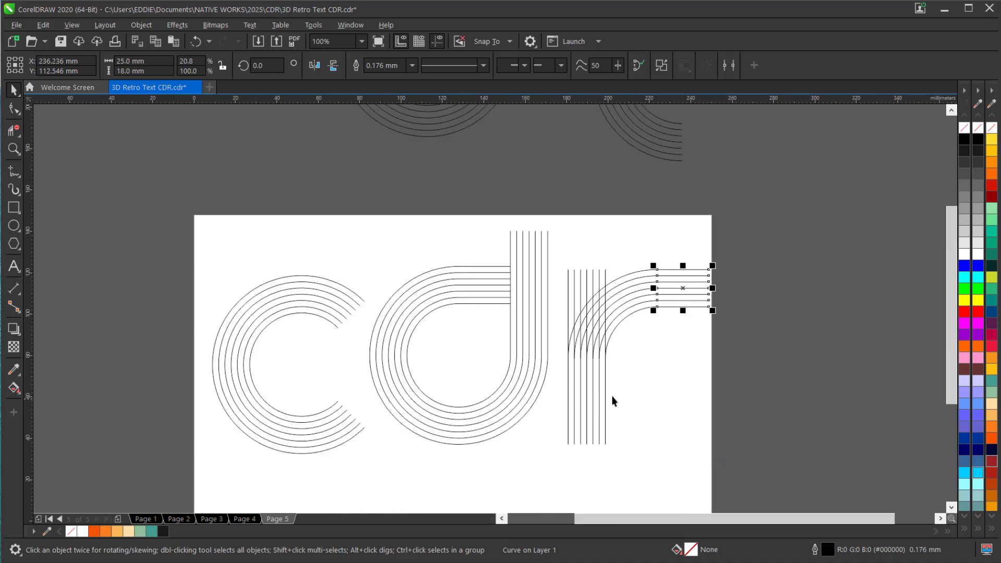
drag(713, 287, 691, 293)
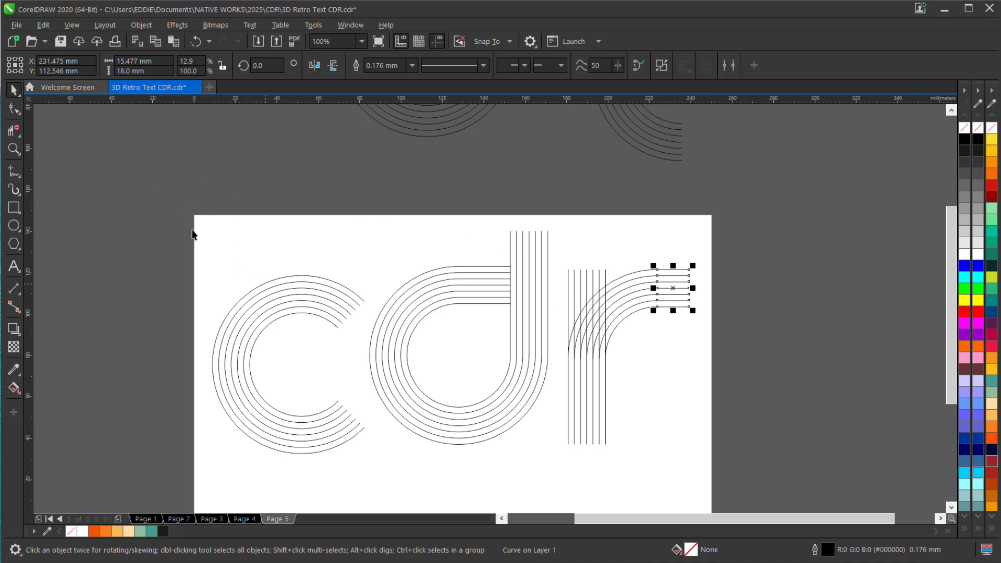
Align the bottom of the c with the bottom of the d's bowl
click(281, 278)
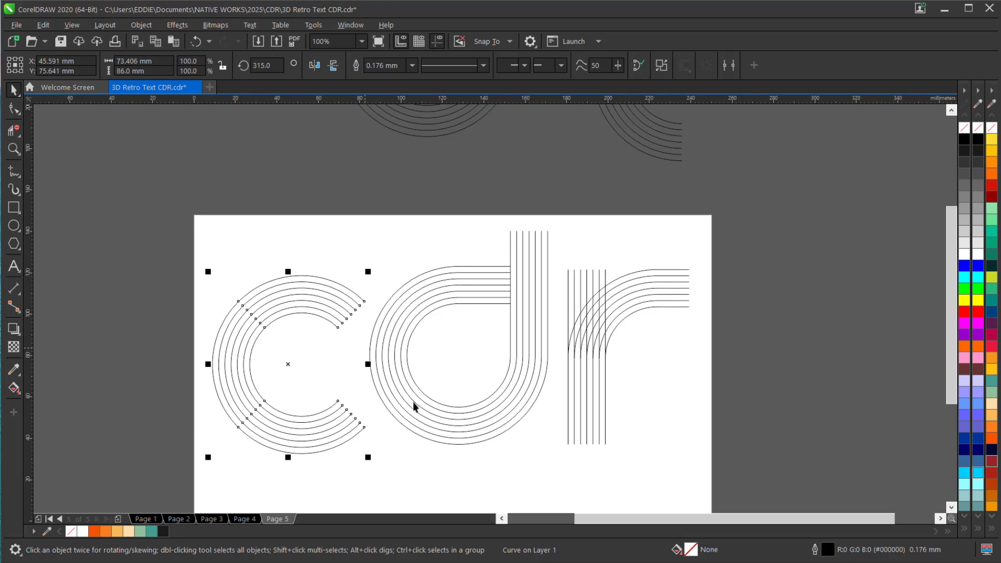
shift+click(446, 442)
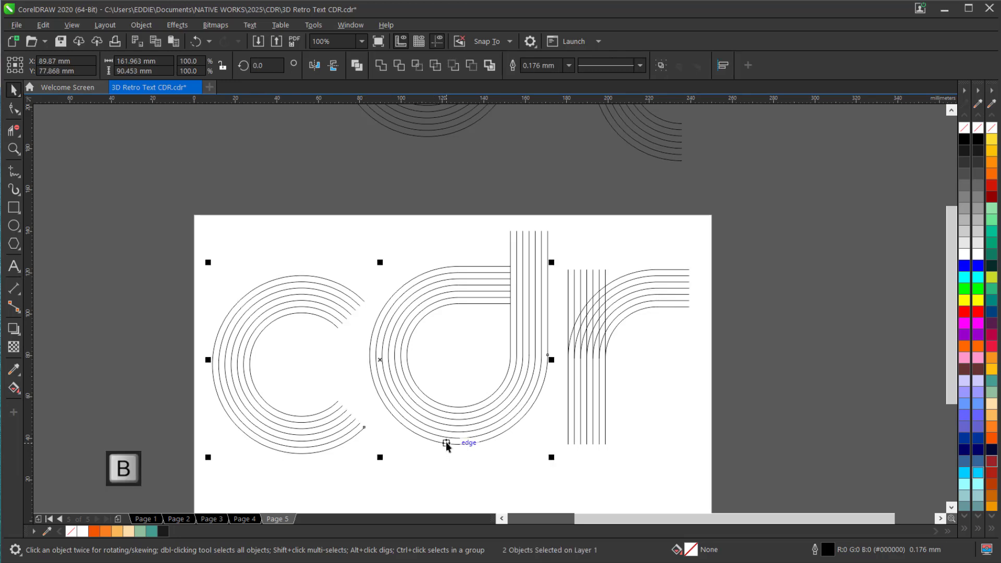
key(b)
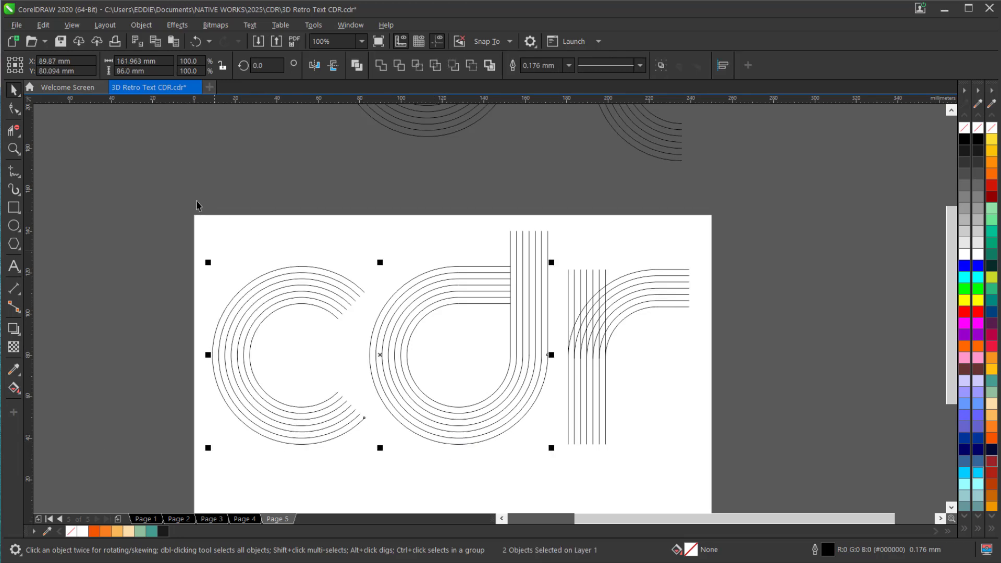
Group all the line sets of the c, d and r and center the group on the page
drag(164, 193, 467, 360)
drag(742, 496, 766, 498)
key(ctrl+g)
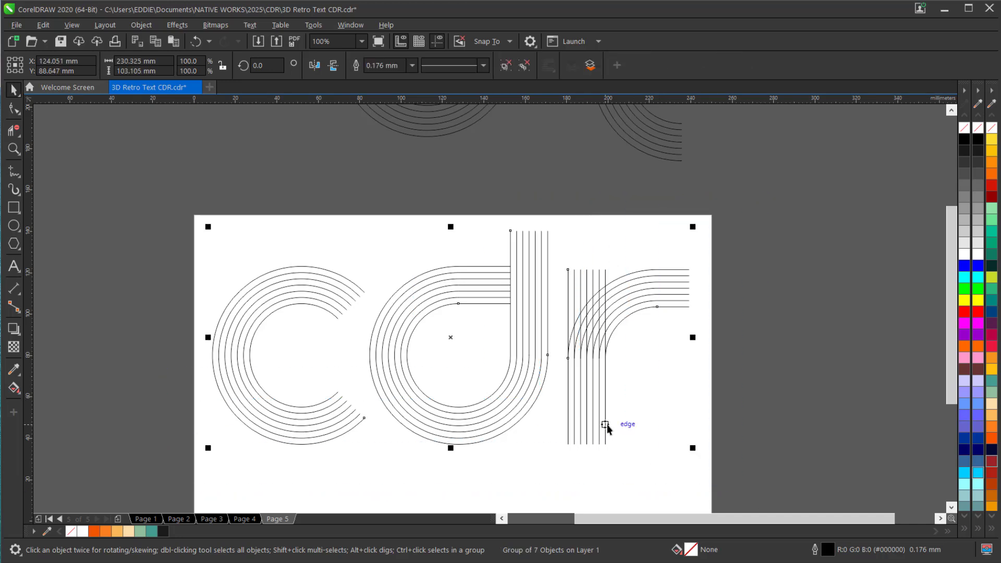
key(p)
scroll(536, 341, down, 2)
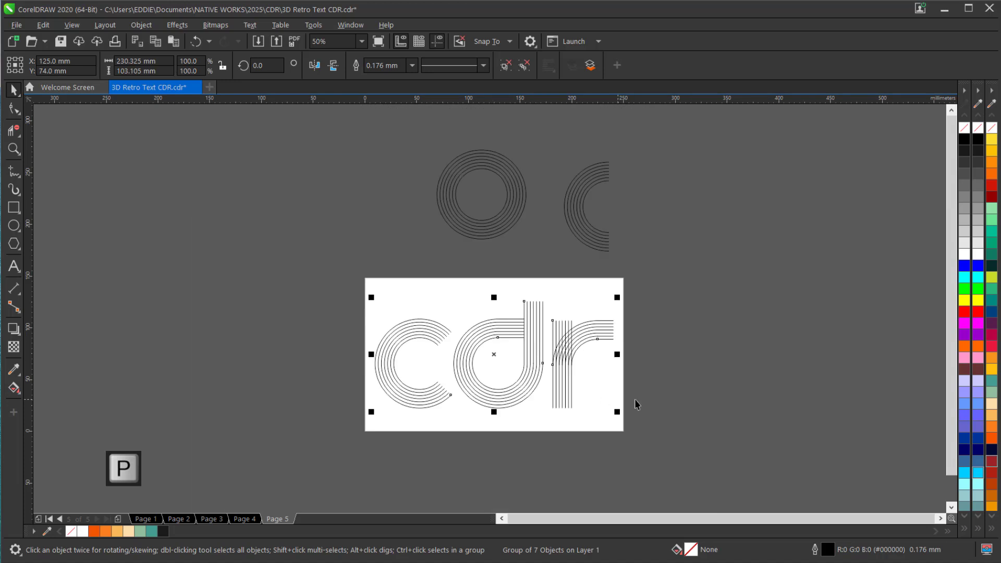
With Virtual Segment Delete, remove the r's stem segments lying between the outermost and second arcs
key(z)
drag(354, 263, 647, 448)
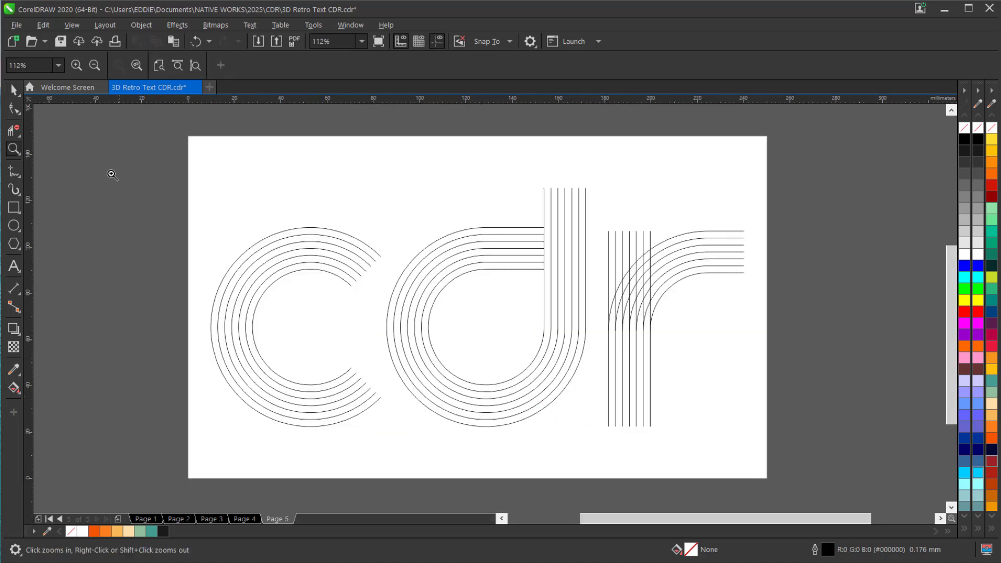
key(space)
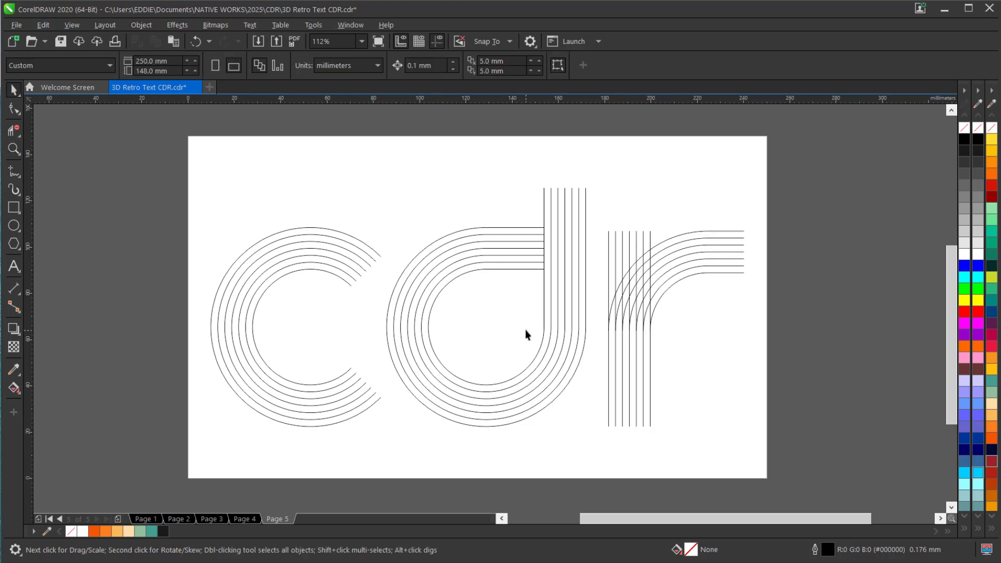
scroll(645, 286, up, 5)
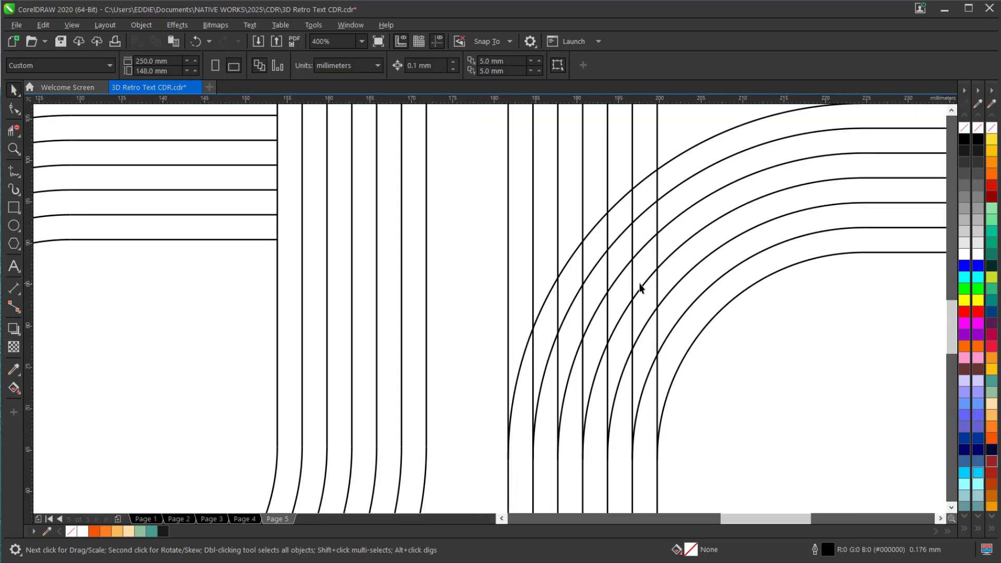
click(15, 138)
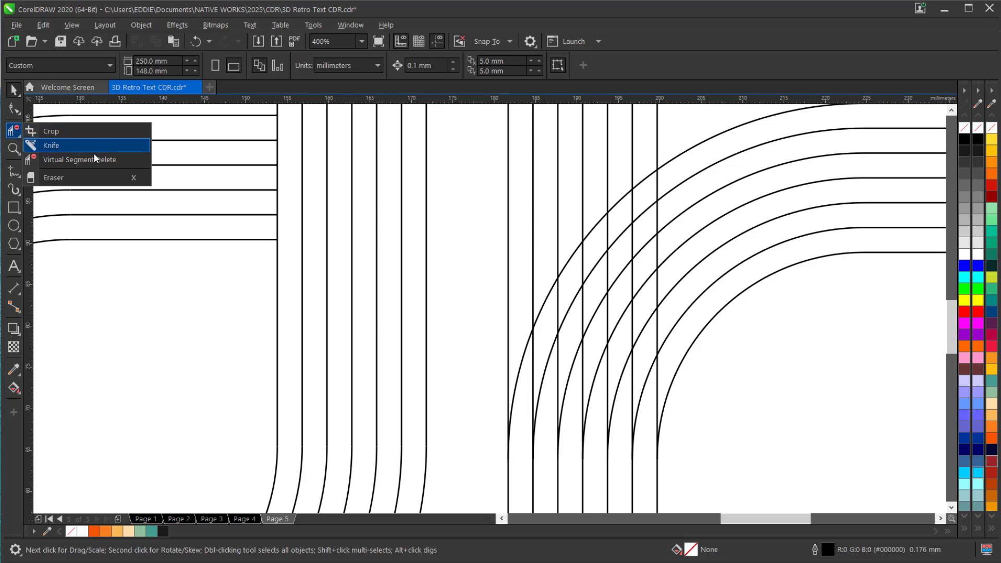
click(68, 155)
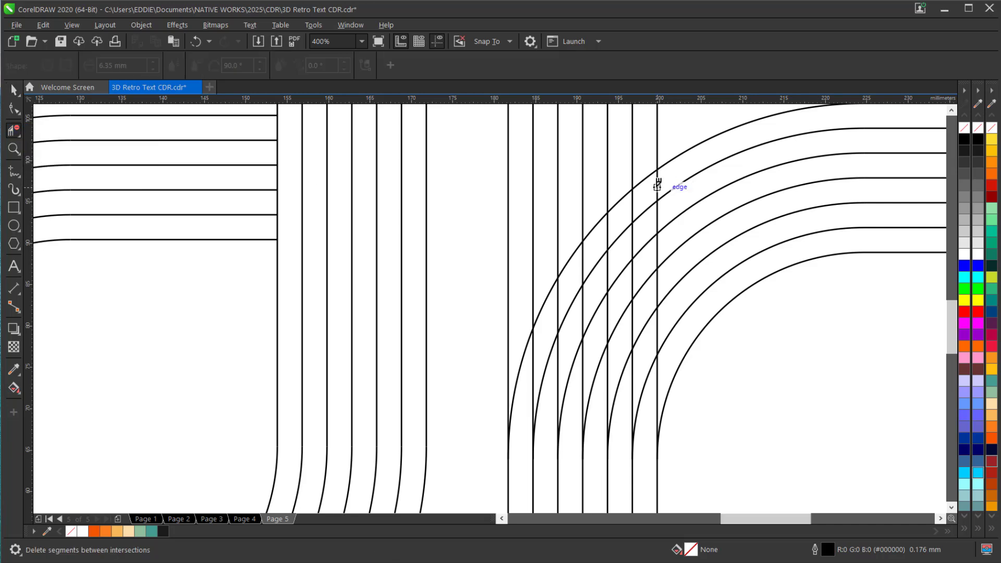
click(633, 201)
click(608, 224)
click(657, 183)
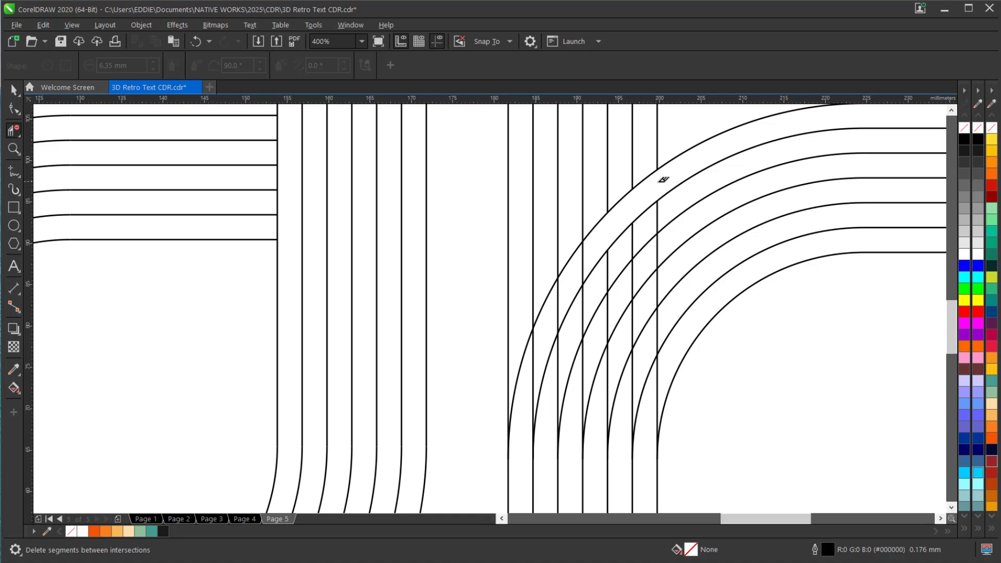
click(583, 251)
click(558, 292)
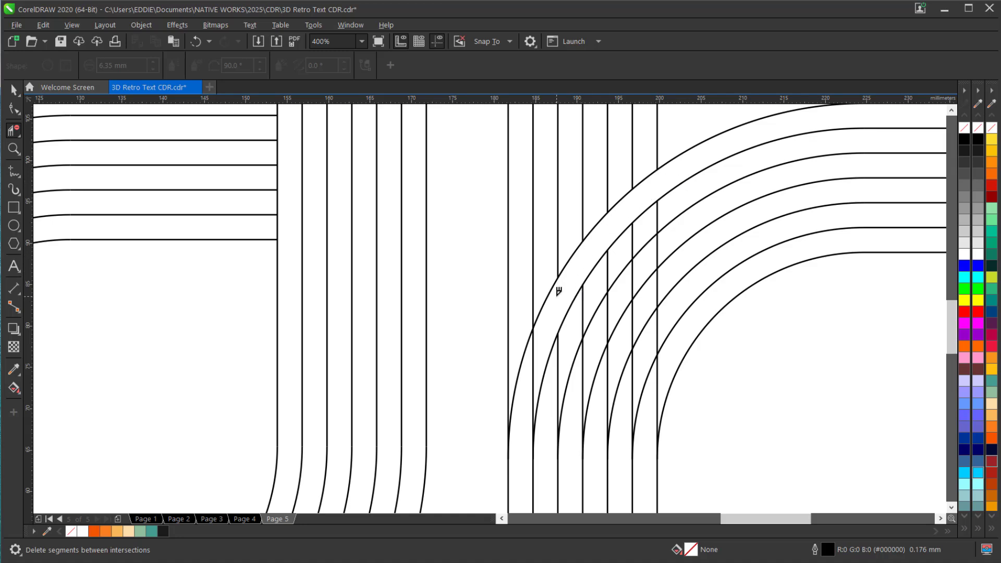
click(533, 344)
Delete the r's stem segments between the second and third arcs, plus the rightmost stem line's segment between the third and fourth arcs
click(558, 359)
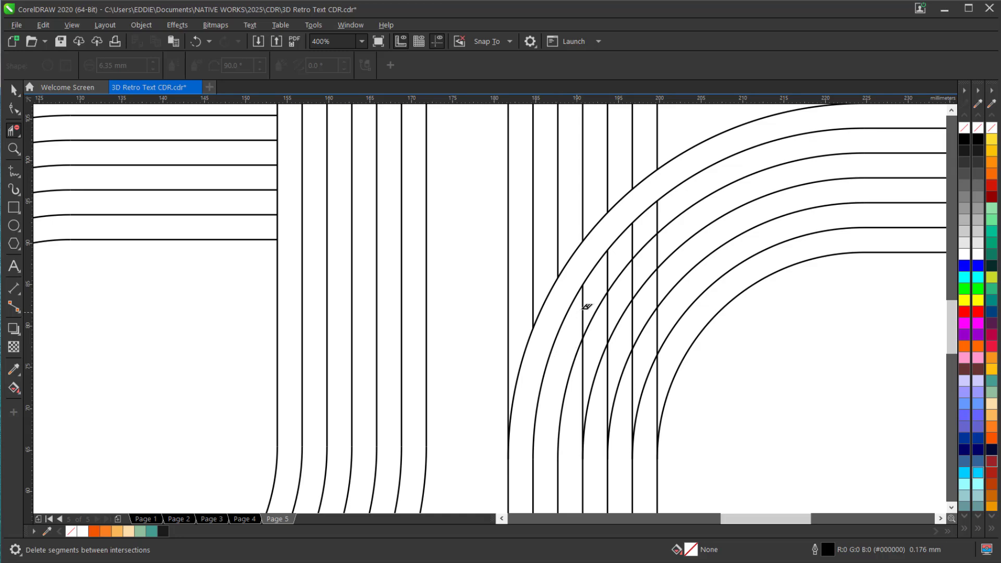
click(584, 307)
click(608, 263)
click(634, 230)
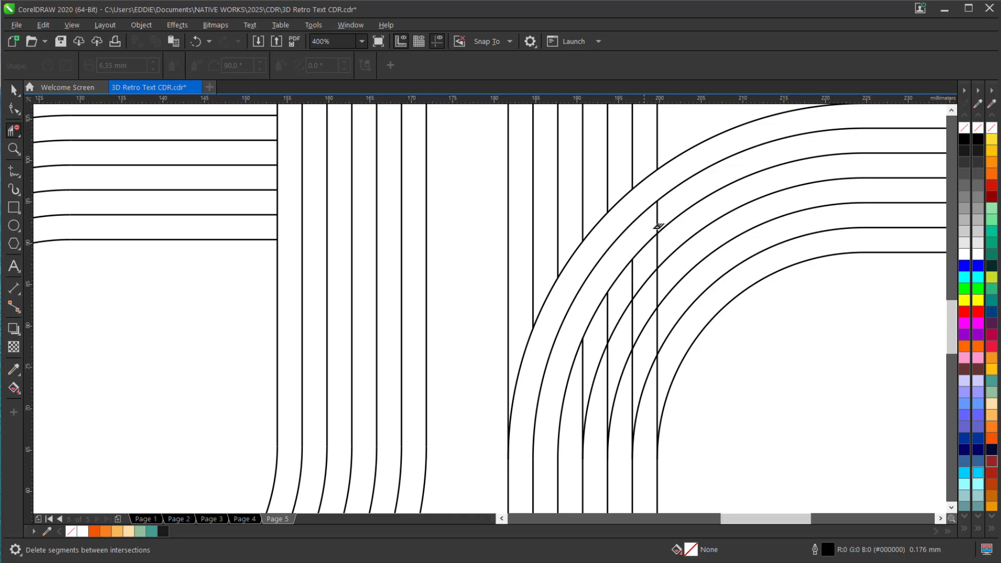
click(658, 246)
click(658, 218)
Delete the r's remaining stem segments between the third and fourth arcs
click(634, 279)
click(608, 309)
click(586, 357)
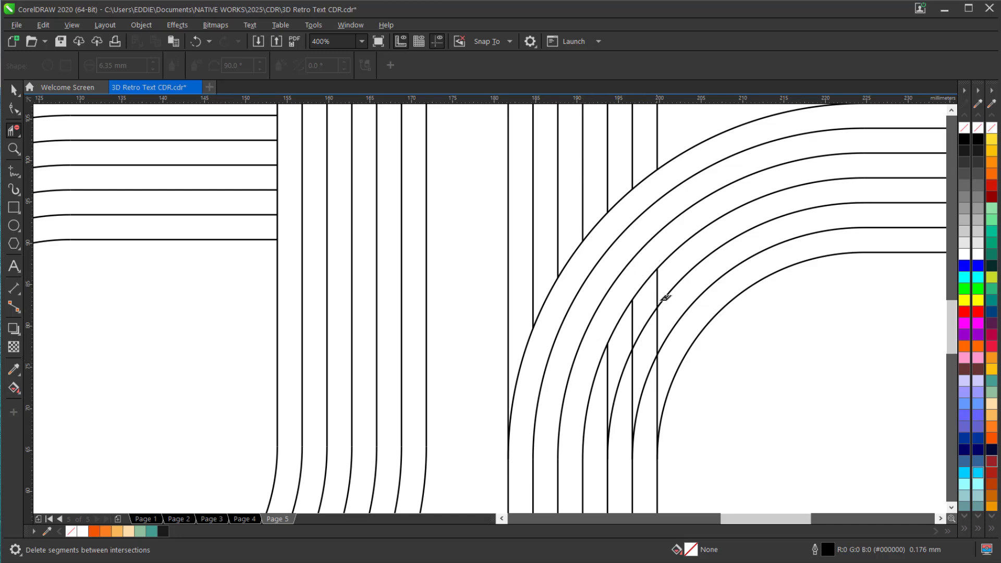
Delete all remaining stem segments of the r lying between the fourth and innermost arcs
click(632, 319)
click(607, 366)
click(633, 365)
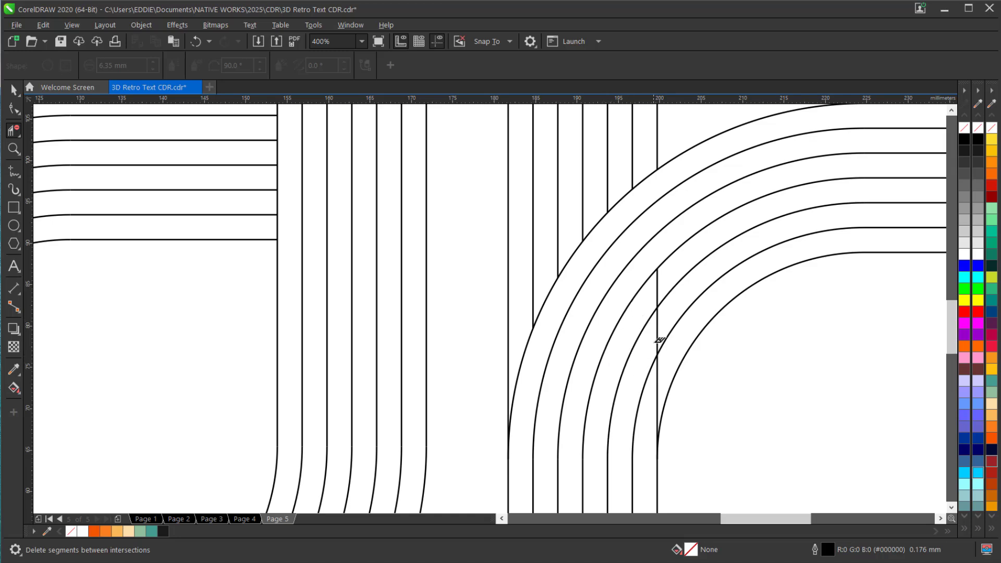
click(657, 331)
click(659, 288)
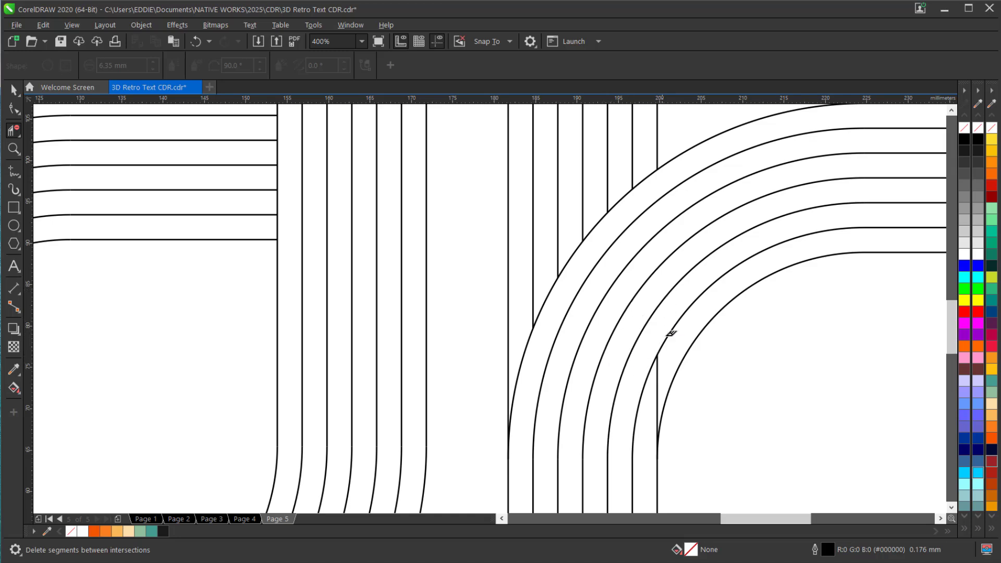
click(657, 384)
scroll(662, 370, down, 1)
scroll(619, 295, down, 2)
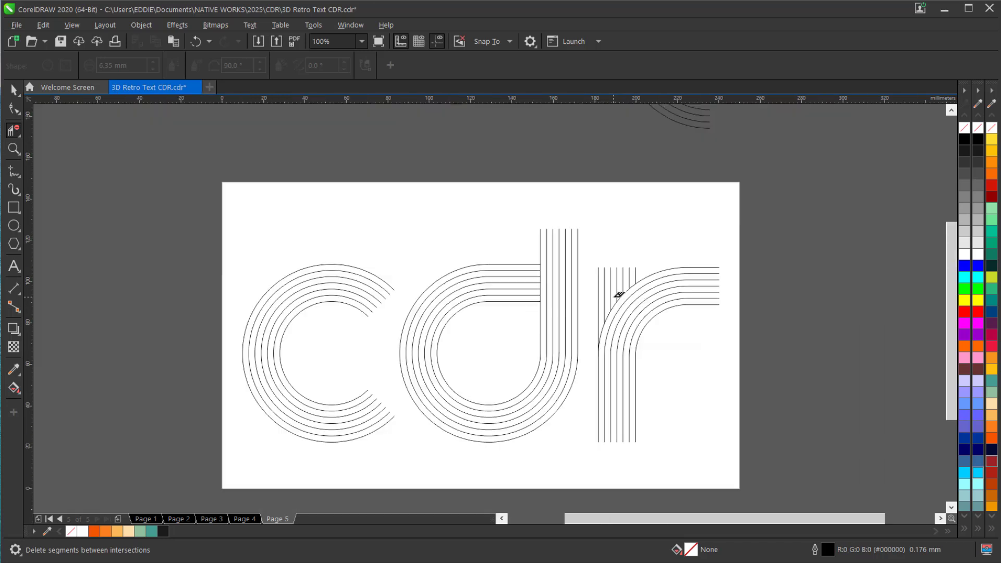
Give the outlines of all three letters round line caps and a width of 1.0 mm
click(11, 90)
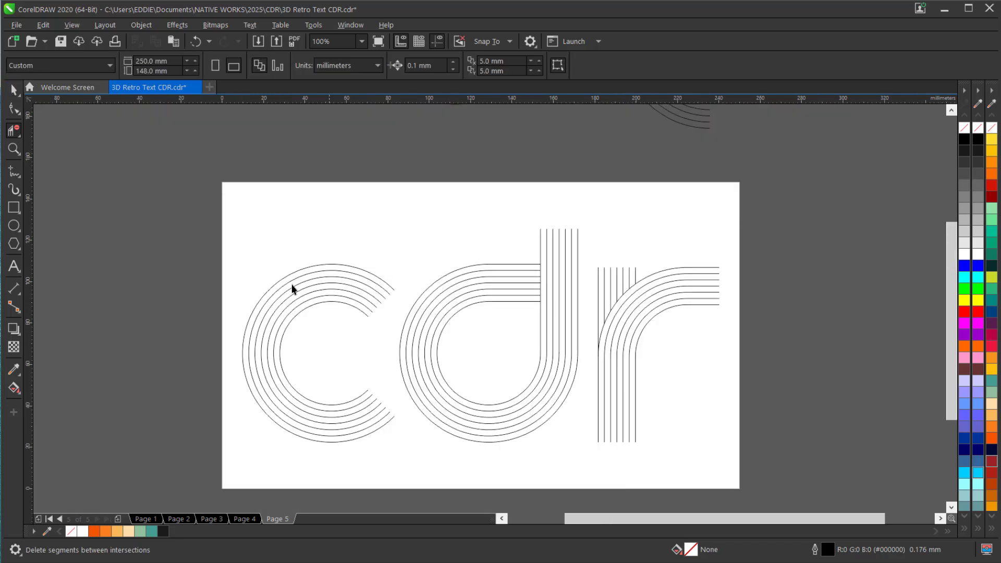
key(z)
drag(216, 178, 742, 493)
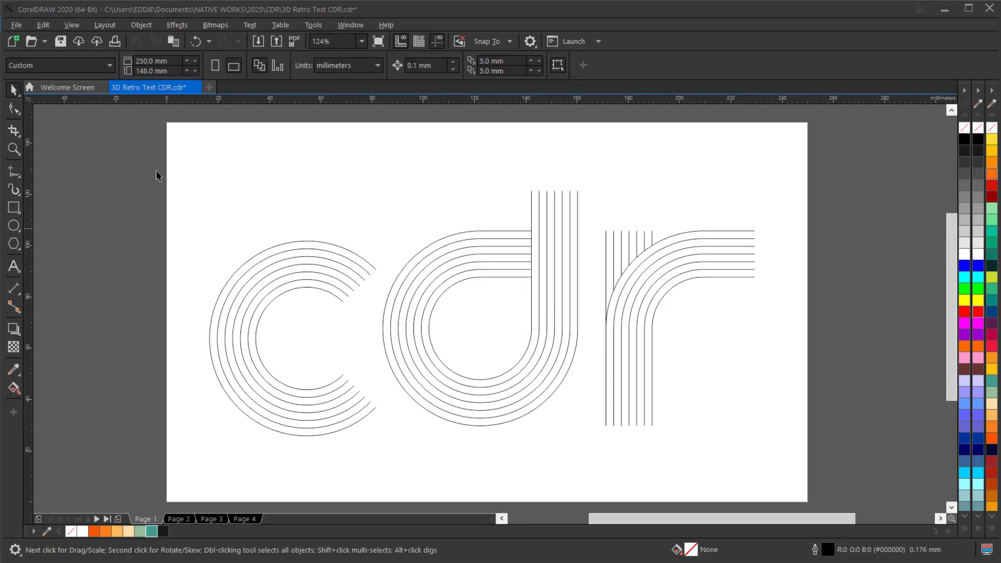
drag(146, 125, 834, 481)
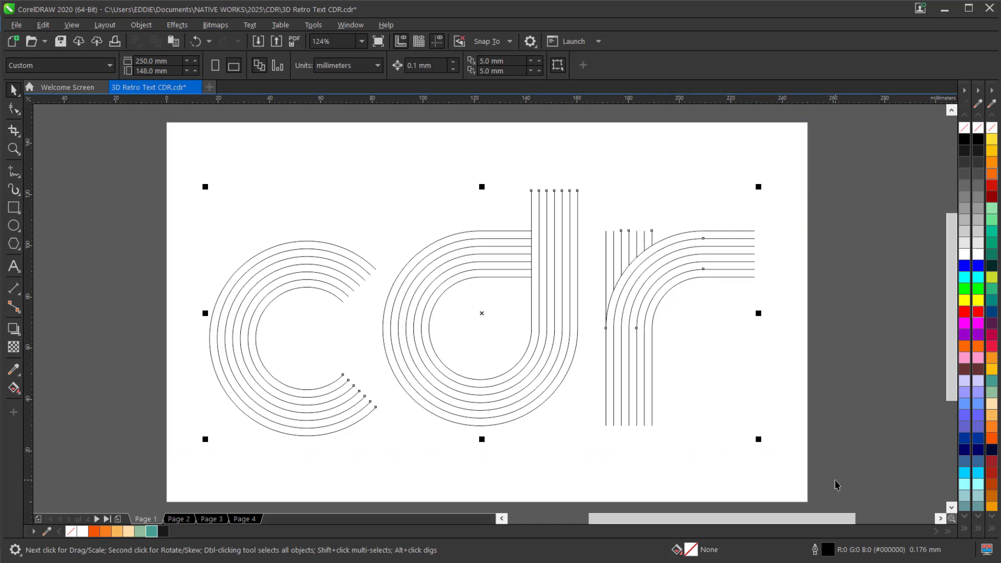
click(349, 26)
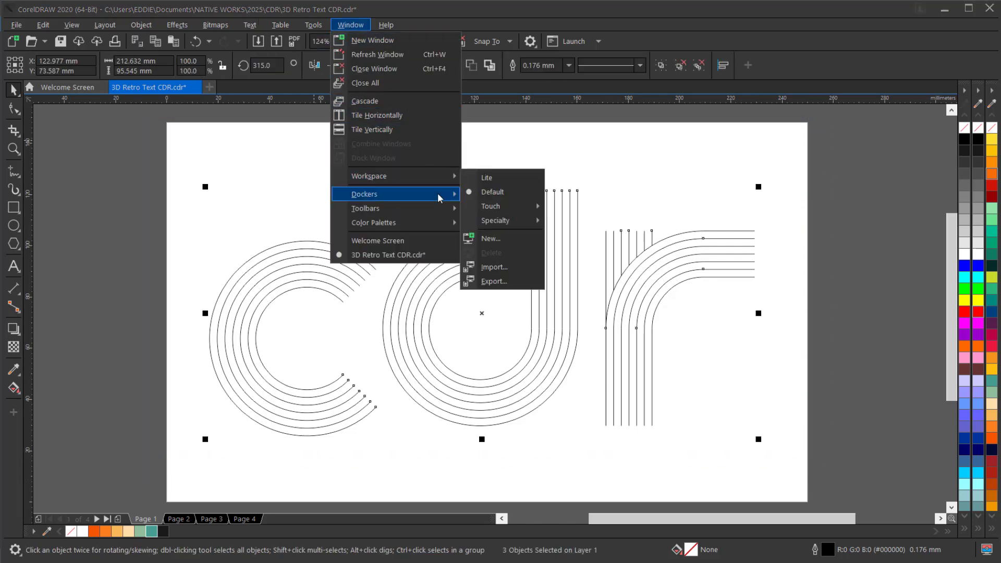
mouse_move(438, 197)
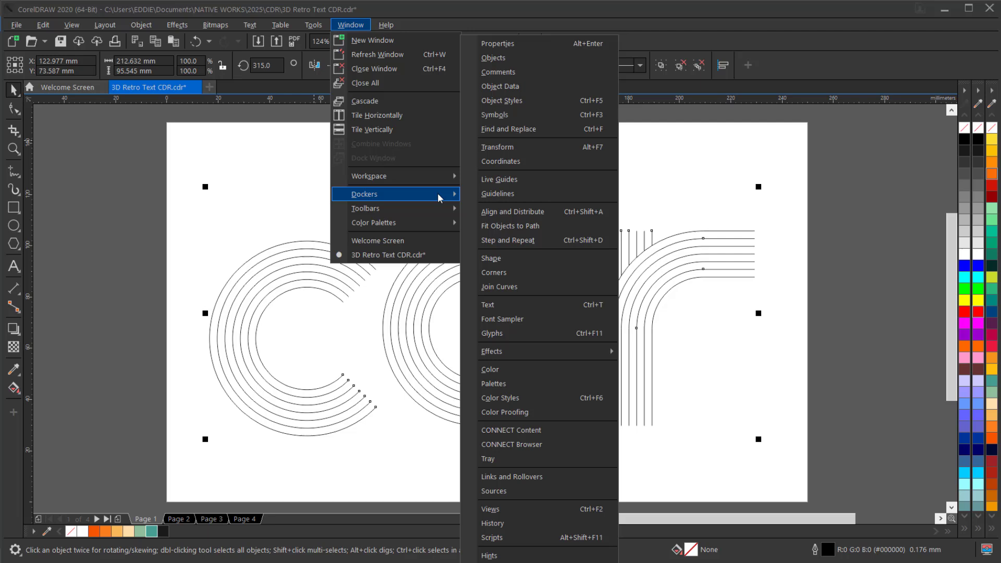
click(530, 48)
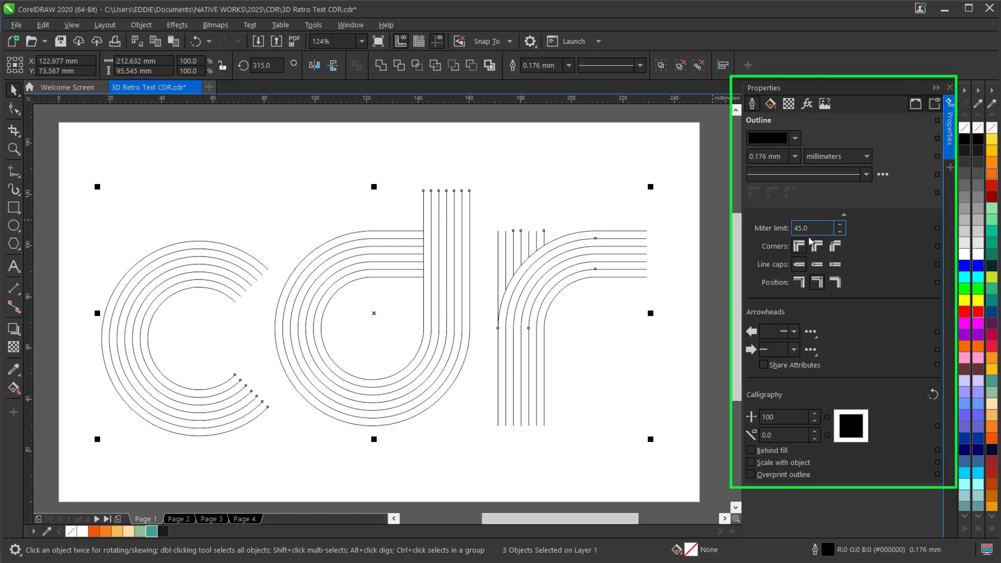
click(816, 266)
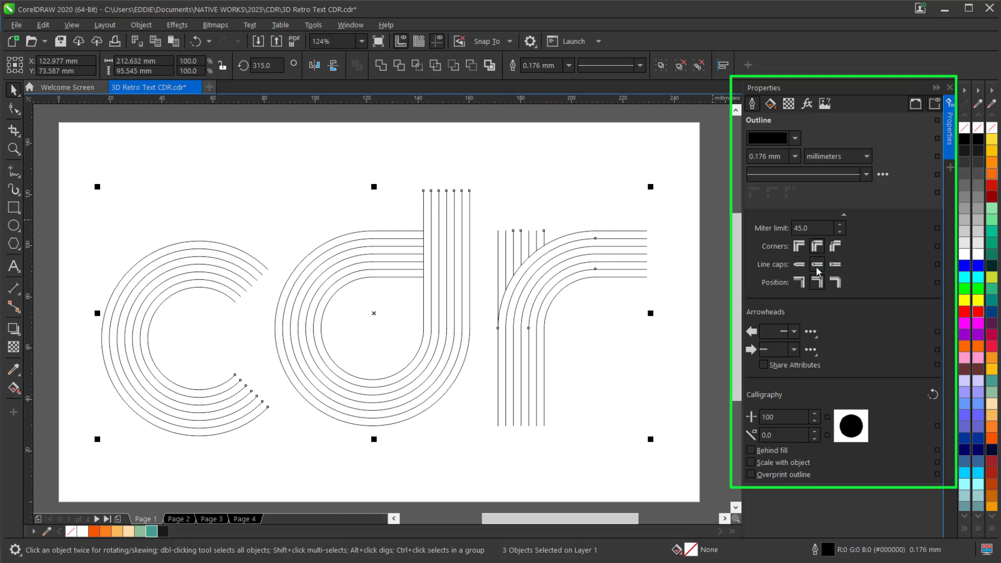
click(794, 157)
click(769, 235)
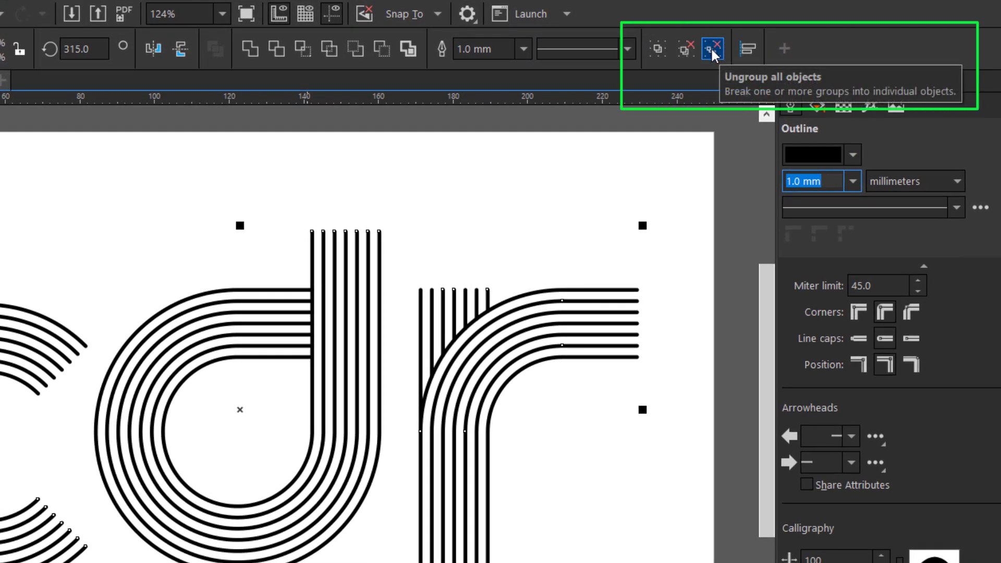
Ungroup all the letters into individual curves and move them together just below the page
click(712, 50)
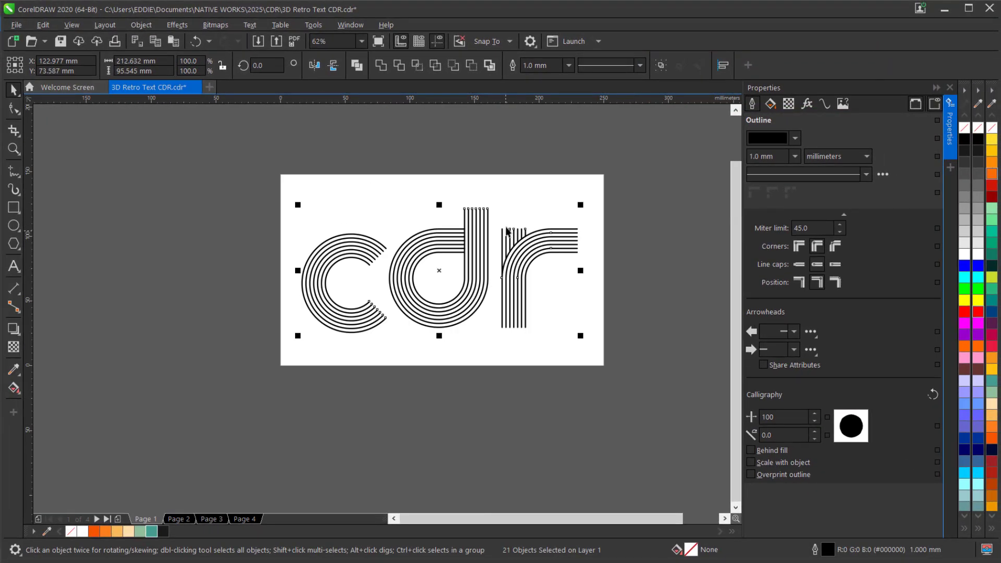
drag(439, 276, 431, 436)
scroll(411, 350, down, 2)
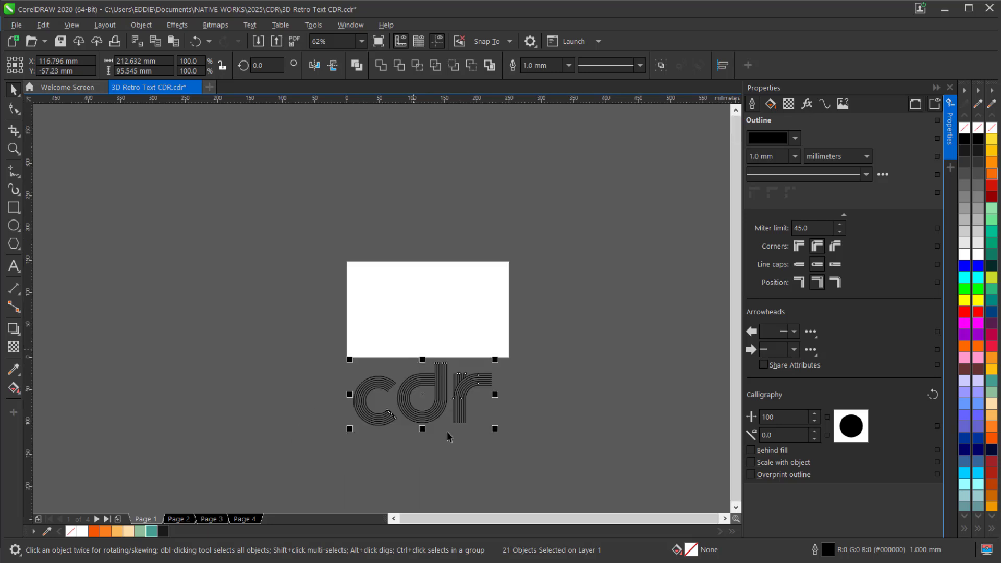
Color the r's outermost line white, the second line orange-red #F65504 and the third line orange #FC821D
scroll(455, 427, up, 2)
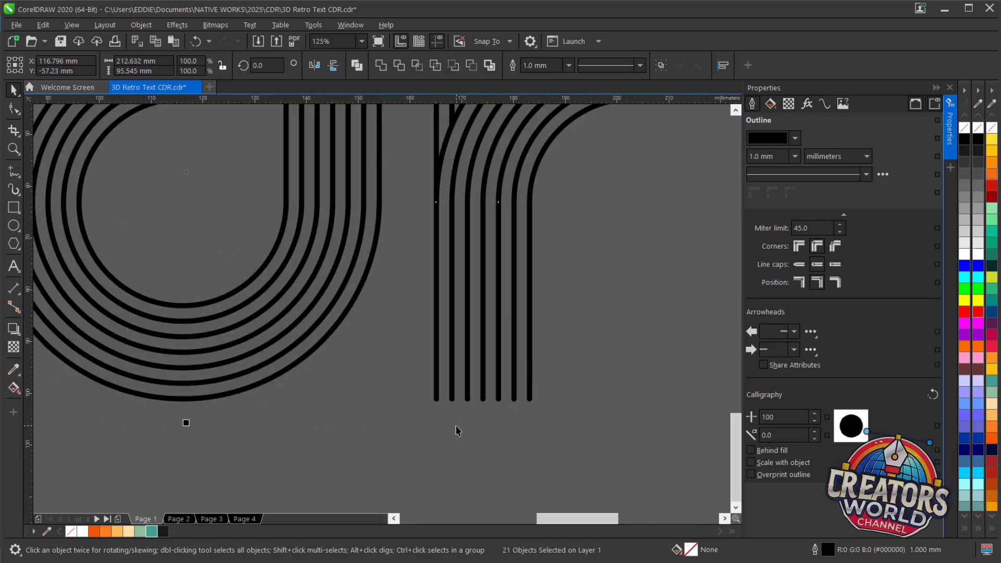
click(455, 428)
click(436, 399)
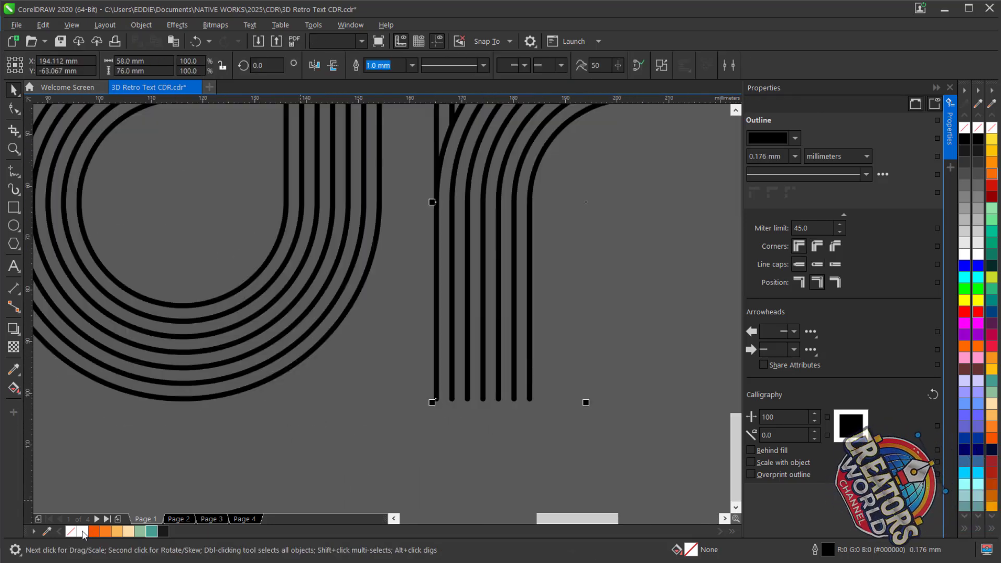
right_click(82, 532)
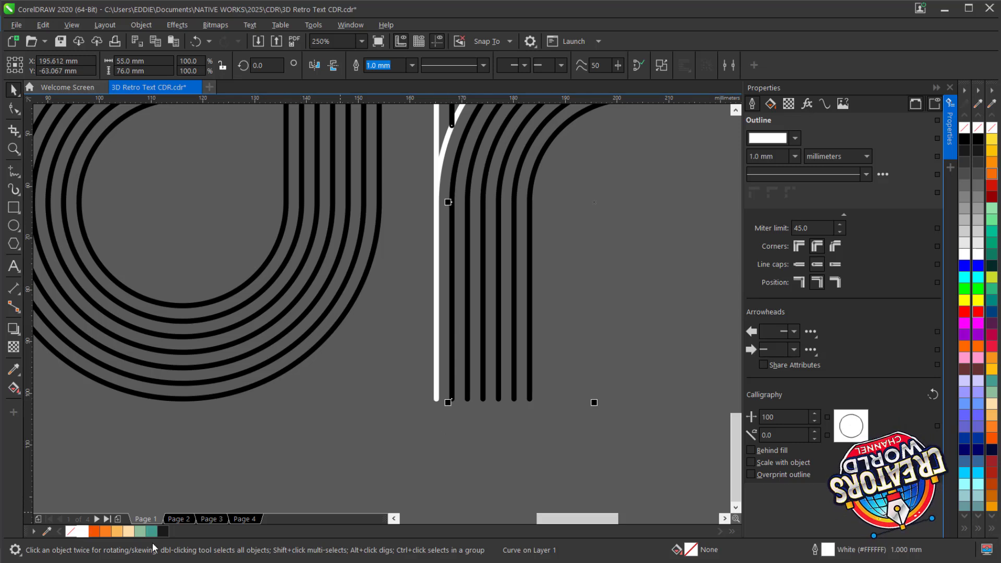
right_click(94, 532)
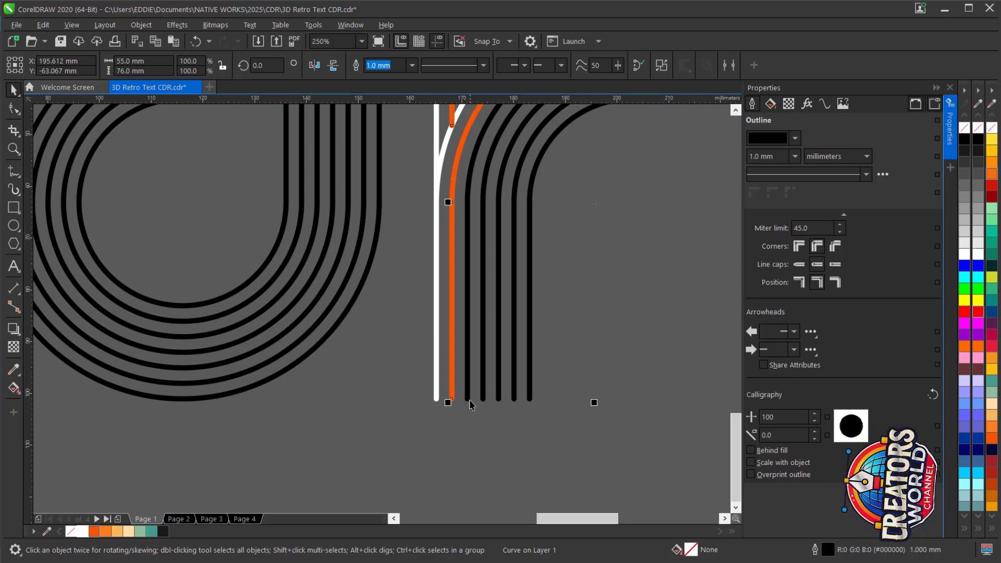
click(467, 375)
right_click(105, 532)
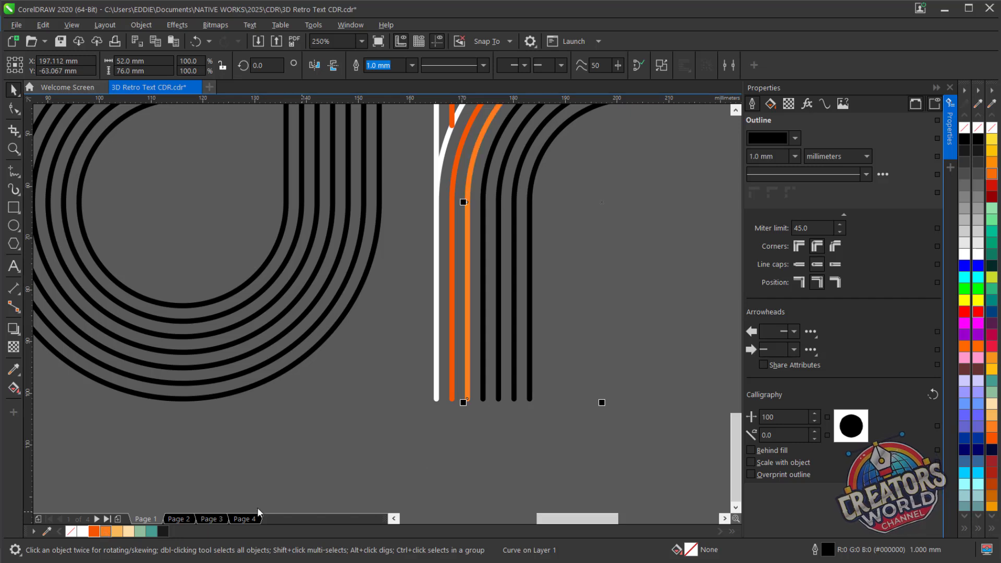
Color the r's fourth to innermost lines light orange #FAB95B, cream #FDDFAB, pale green #8DBF9C and teal #429E91
click(484, 397)
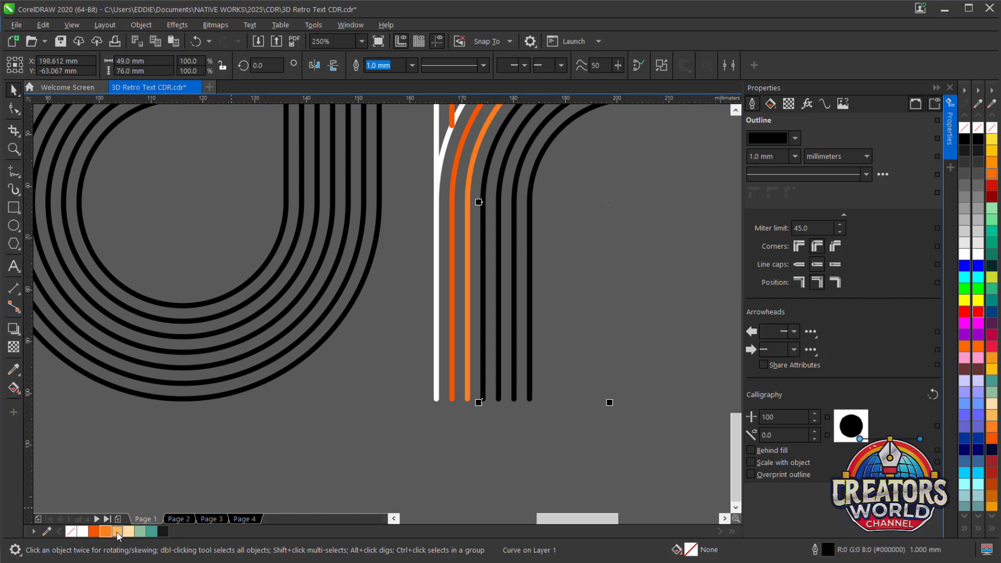
right_click(117, 532)
click(499, 397)
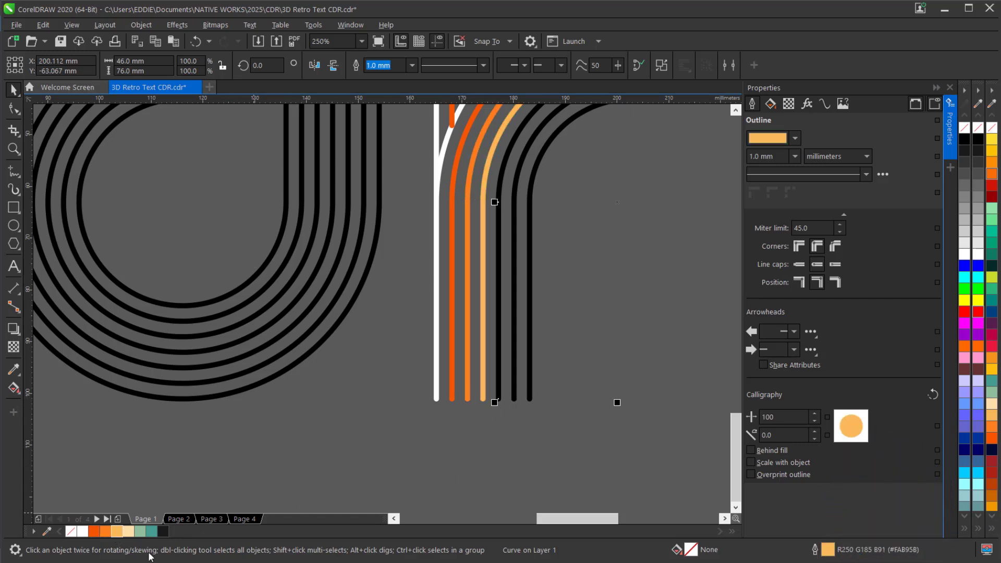
right_click(128, 532)
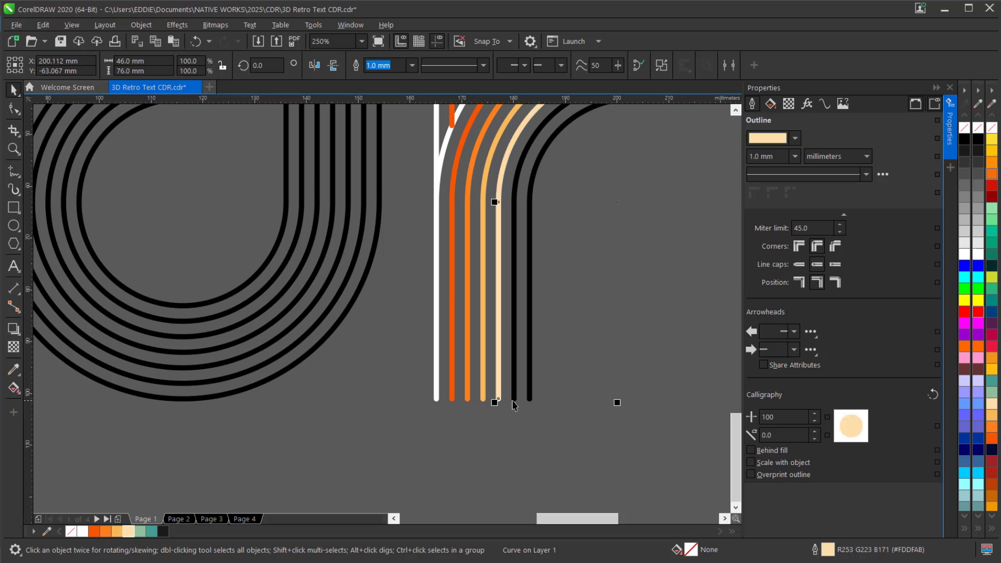
click(514, 399)
right_click(139, 532)
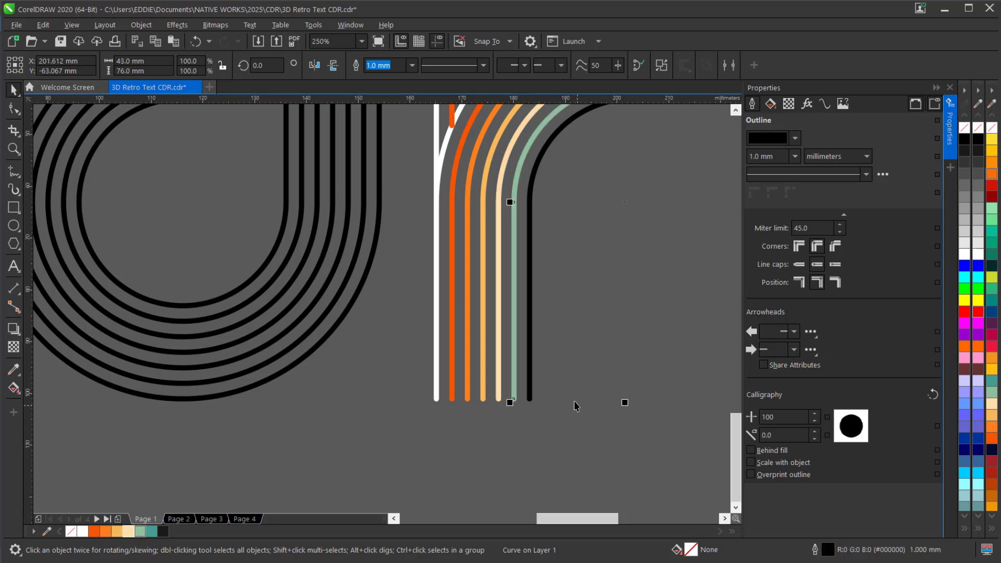
click(529, 400)
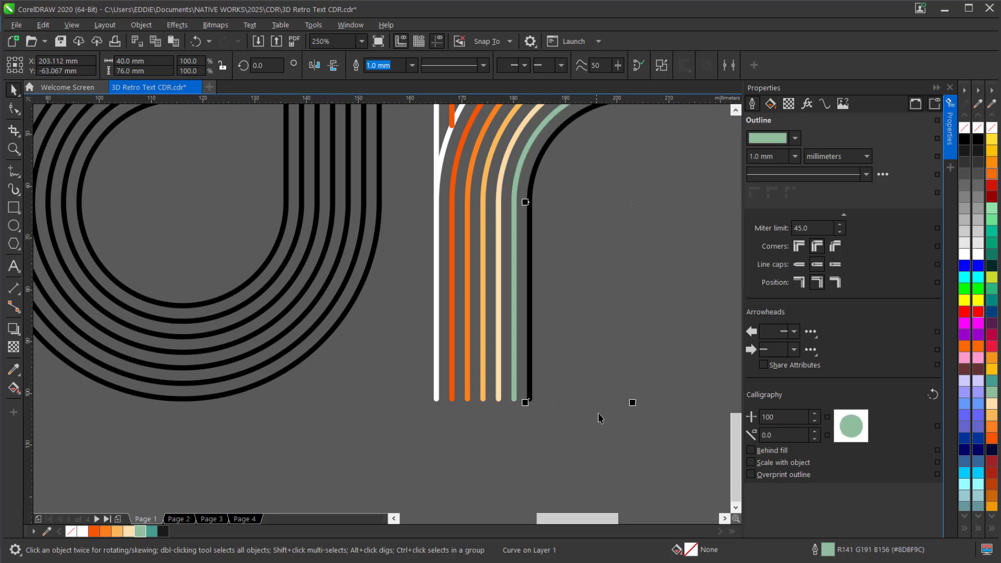
right_click(151, 532)
Color the d's outermost line white, the second line orange-red #F65504 and the third line orange #FC821D
click(196, 401)
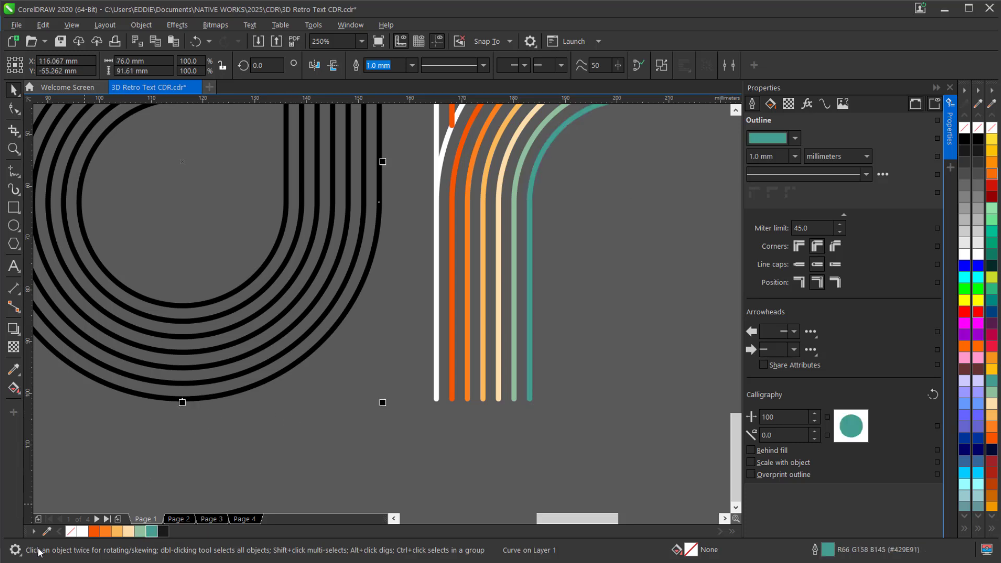
right_click(82, 531)
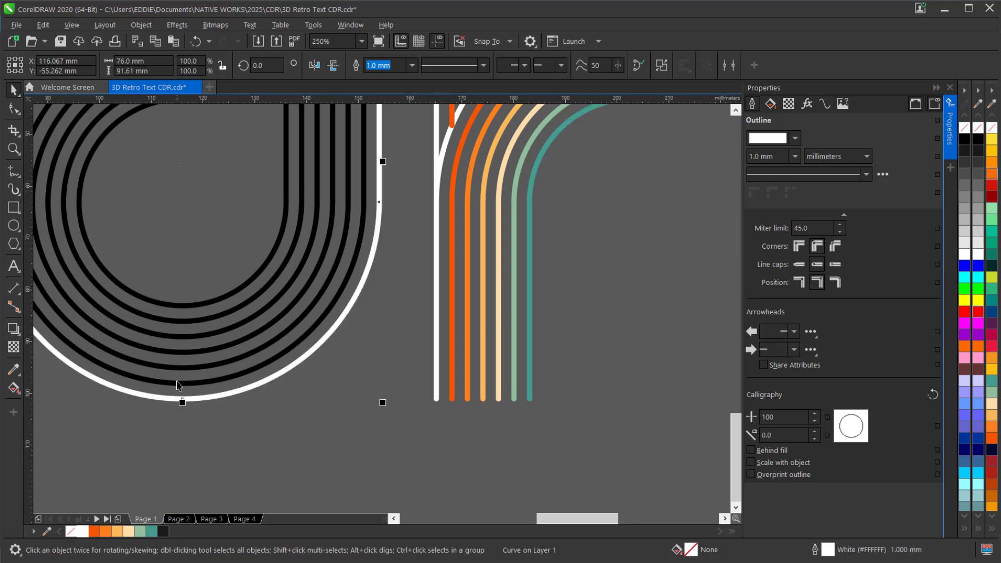
click(178, 383)
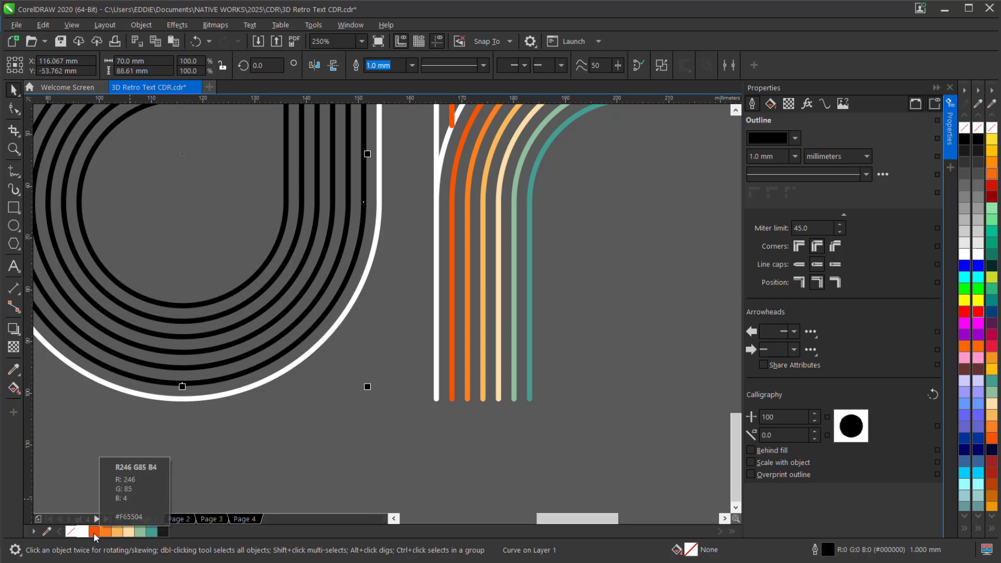
right_click(94, 531)
click(178, 369)
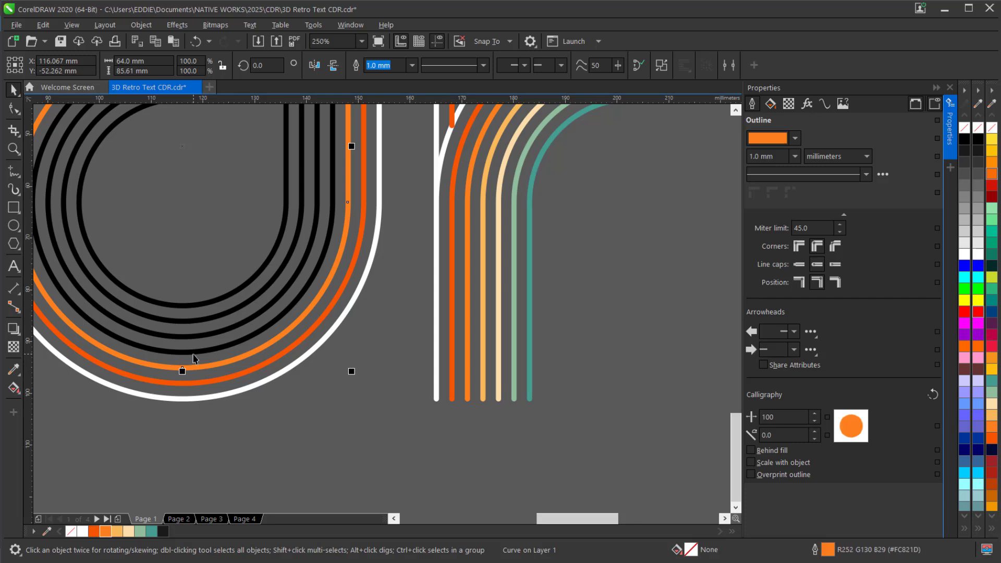
Color the d's fourth to innermost lines light orange #FAB95B, cream #FDDFAB, pale green #8DBF9C and teal #429E91
click(193, 356)
right_click(118, 530)
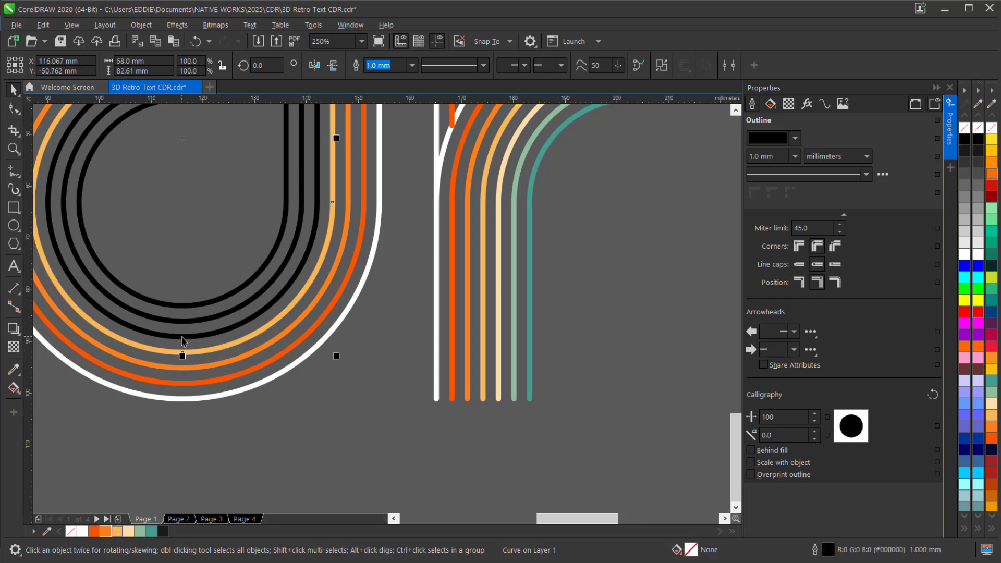
right_click(128, 531)
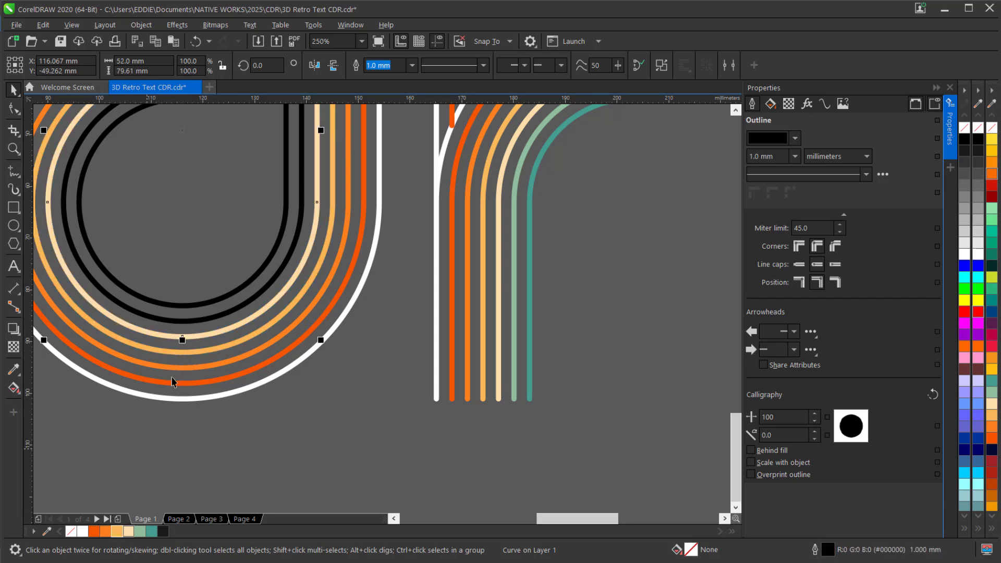
click(191, 320)
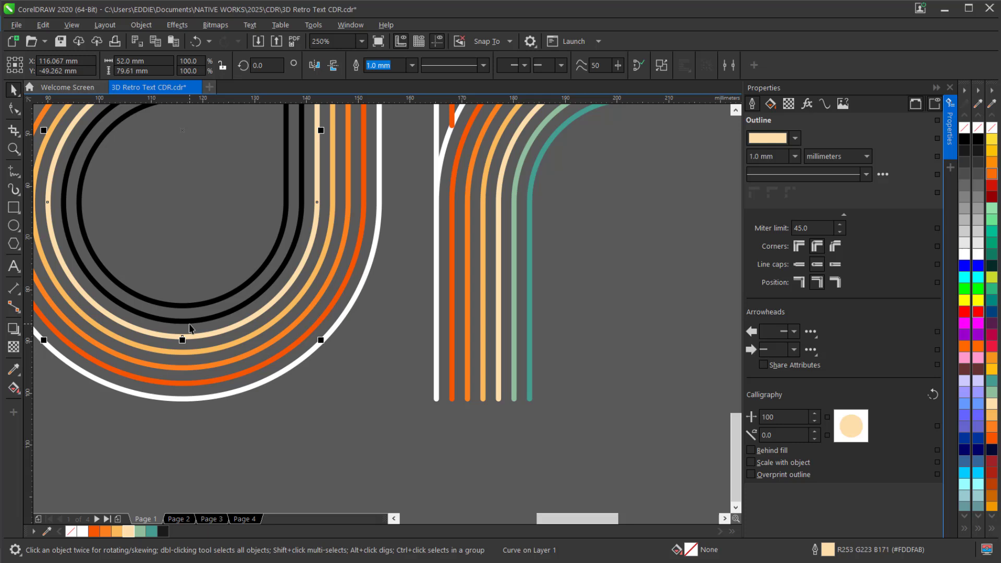
right_click(140, 532)
click(203, 304)
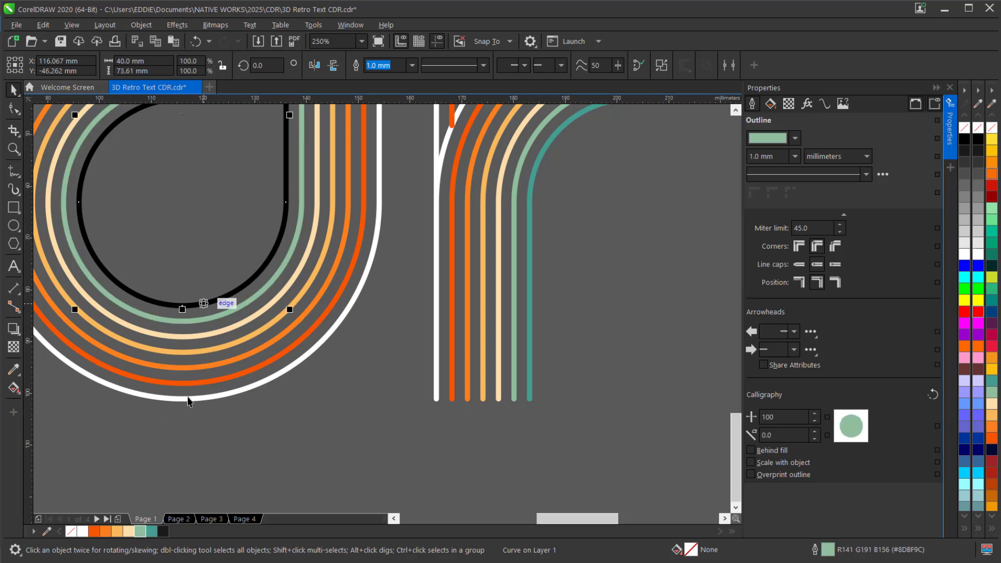
right_click(151, 531)
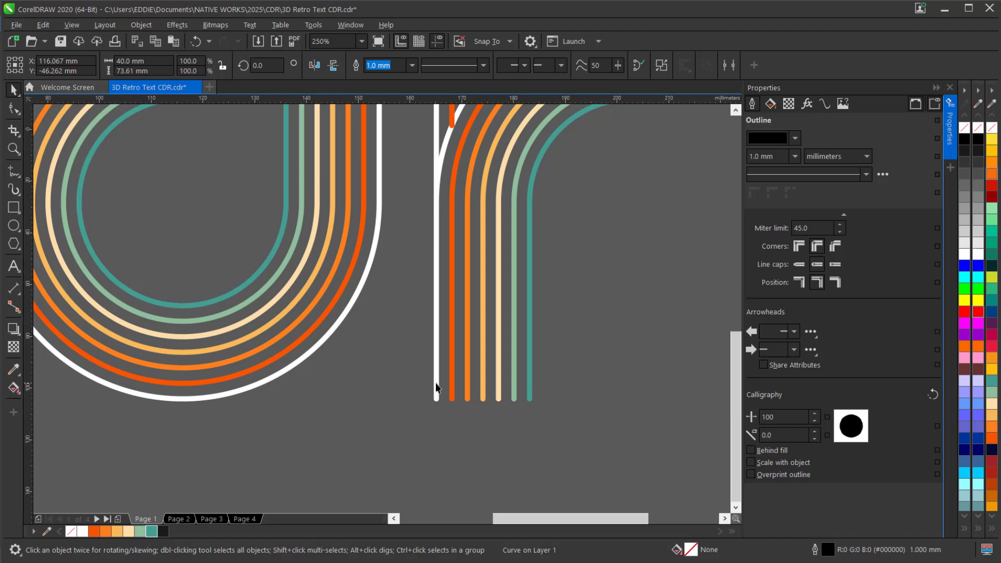
Color the c's outermost line white, the second line orange-red #F65504 and the third line orange #FC821D
scroll(436, 387, down, 2)
scroll(173, 403, up, 2)
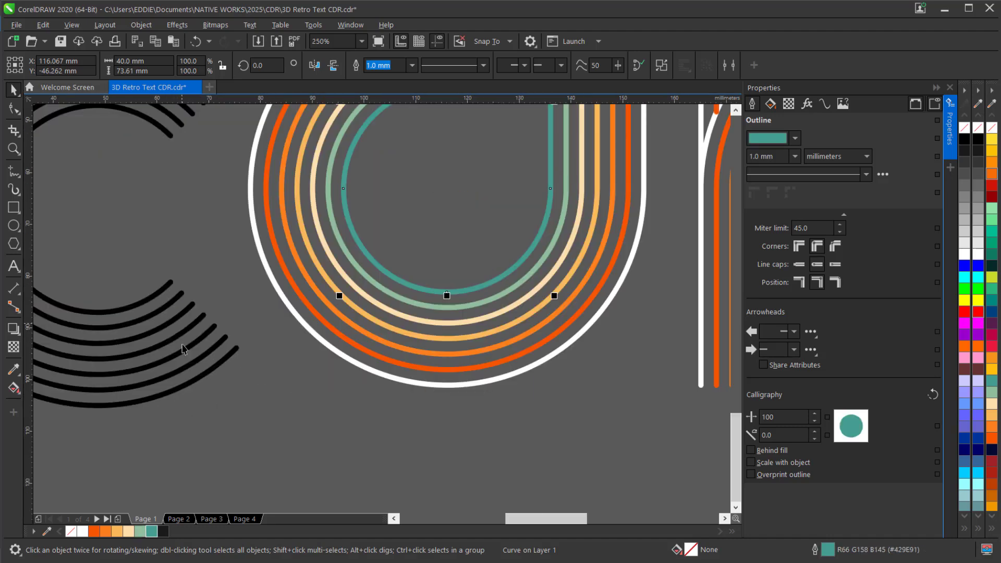
click(195, 386)
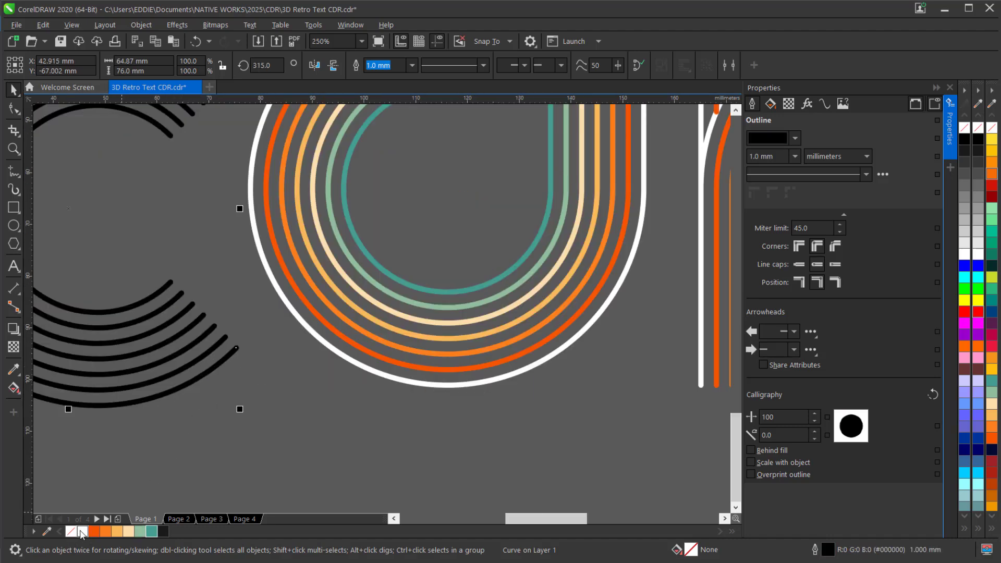
right_click(83, 532)
click(211, 356)
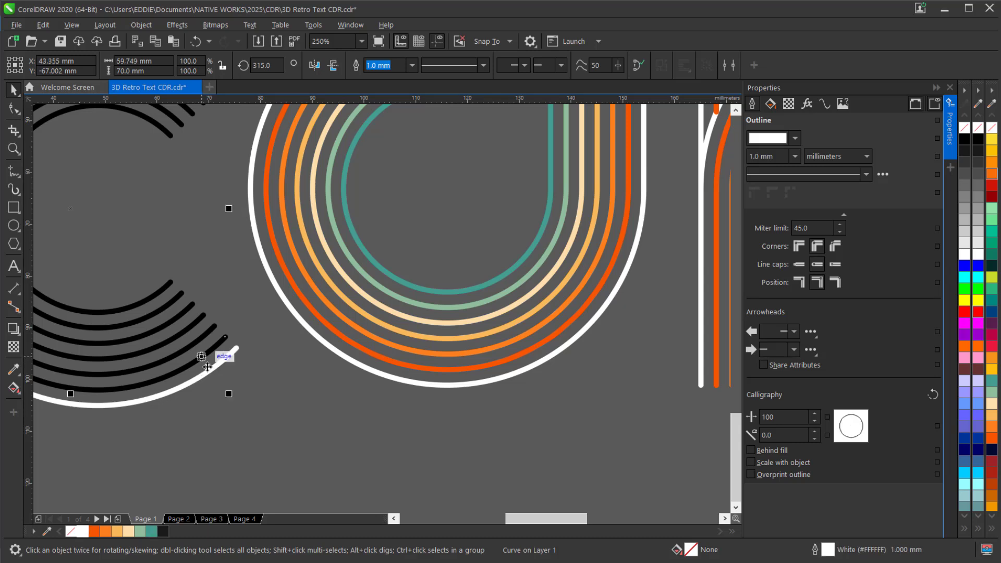
right_click(97, 531)
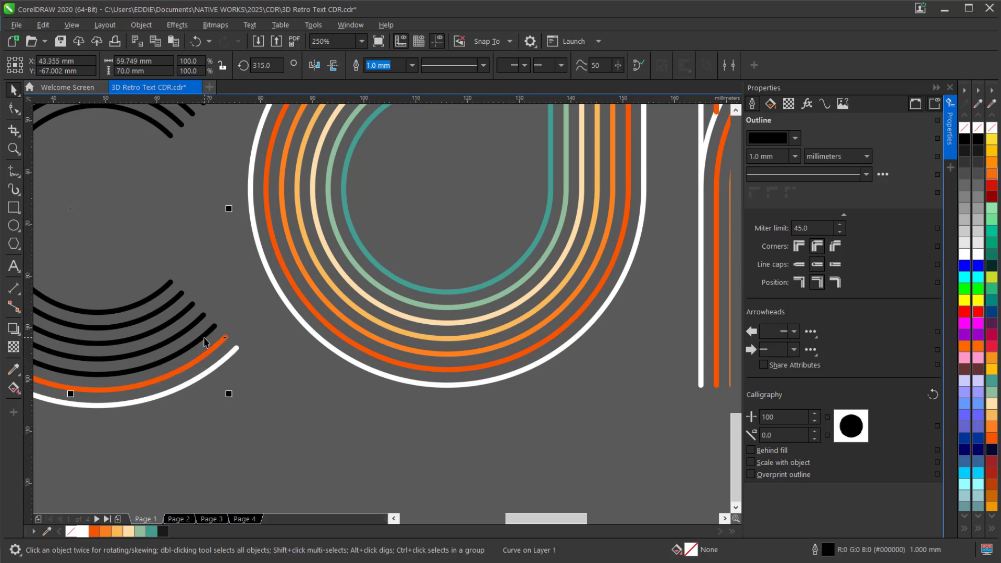
click(208, 333)
right_click(105, 531)
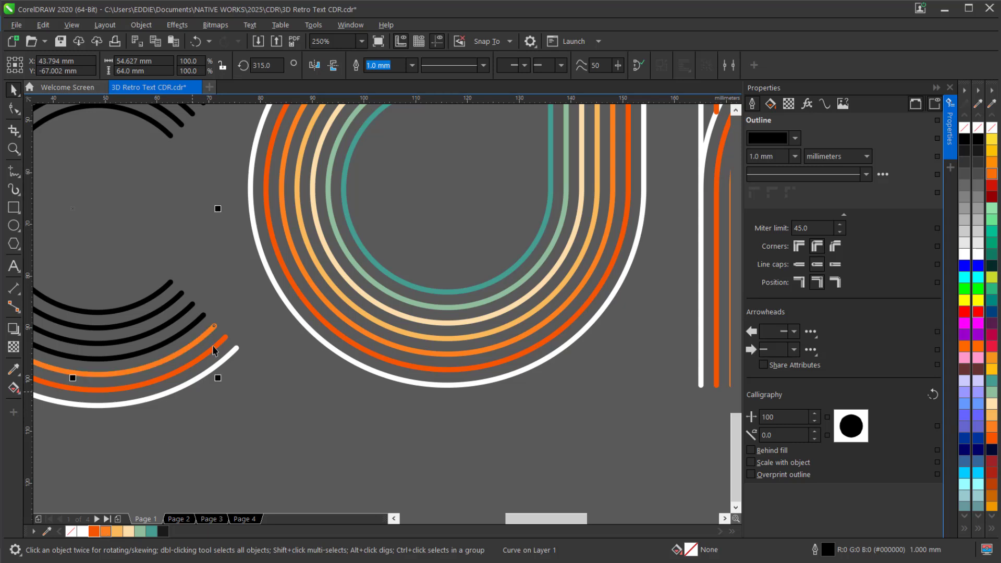
Color the c's fourth to innermost lines light orange #FAB95B, cream #FDDFAB, pale green #8DBF9C and teal #429E91
click(195, 324)
right_click(117, 531)
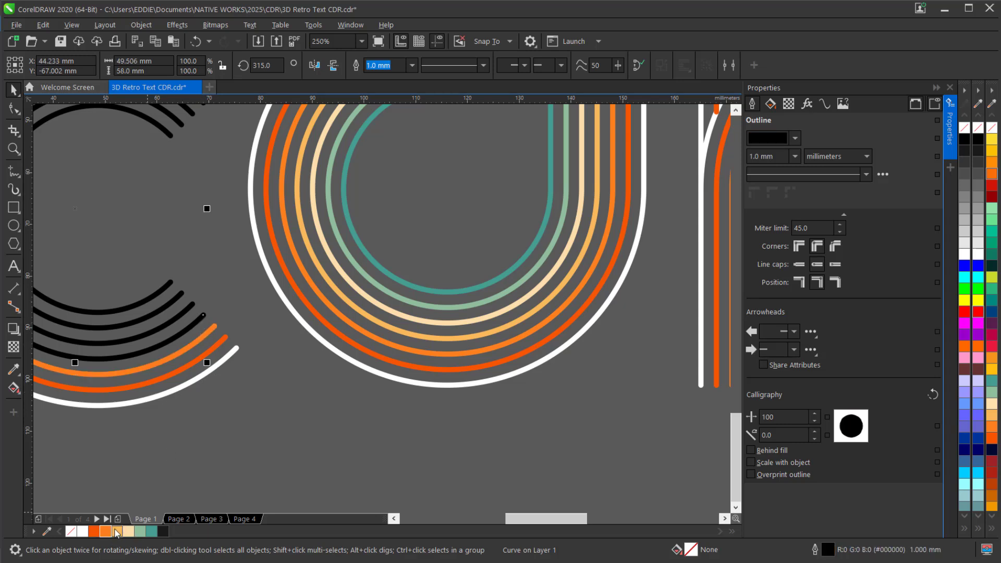
click(181, 312)
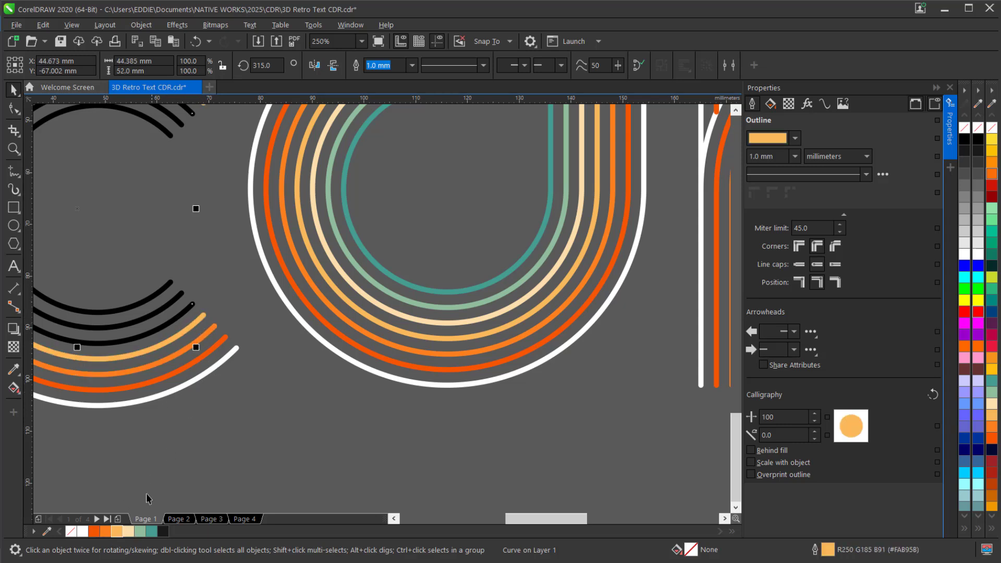
right_click(130, 529)
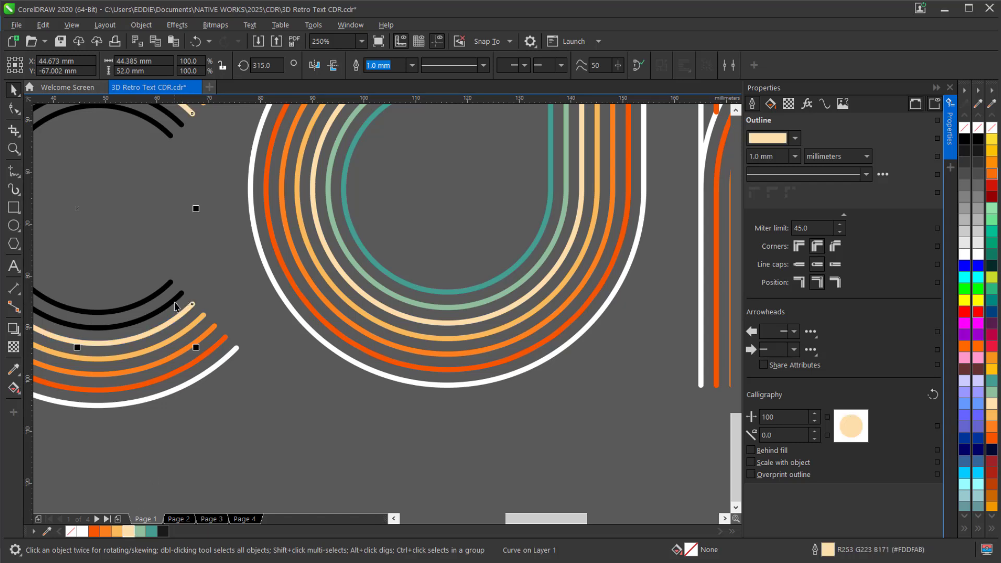
click(176, 303)
right_click(145, 527)
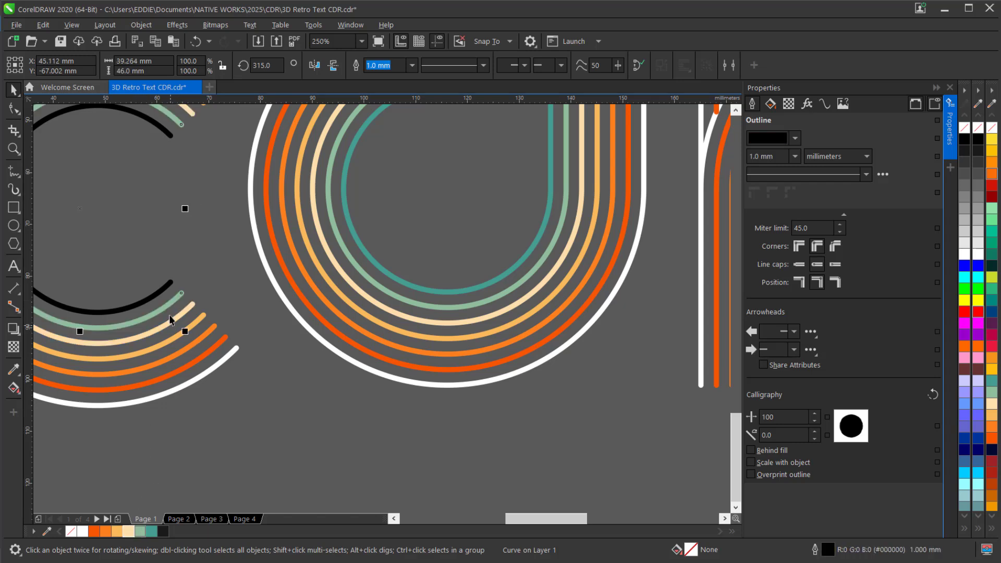
click(158, 301)
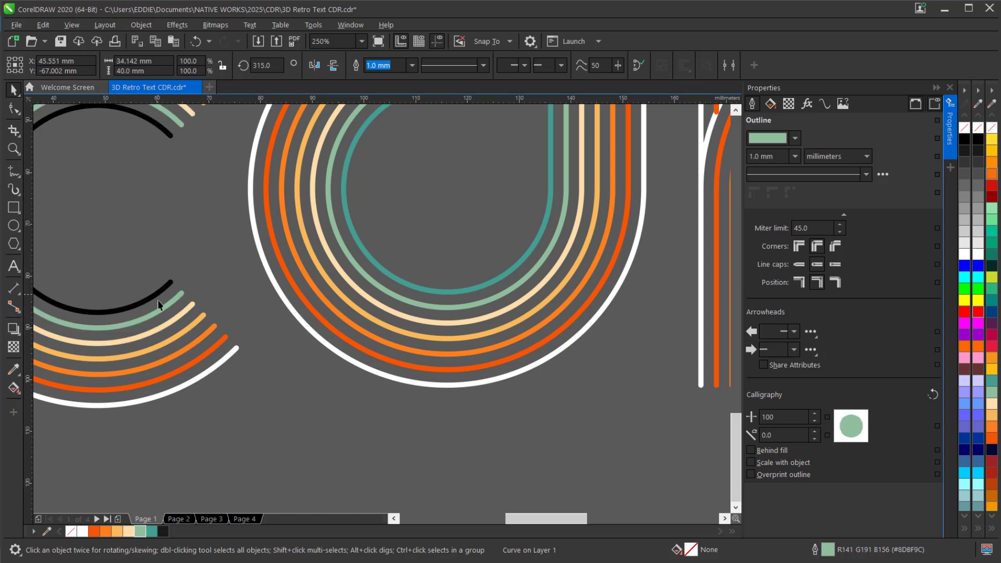
right_click(151, 532)
Bring the d's innermost teal line in front of the letter's other lines
scroll(266, 470, down, 2)
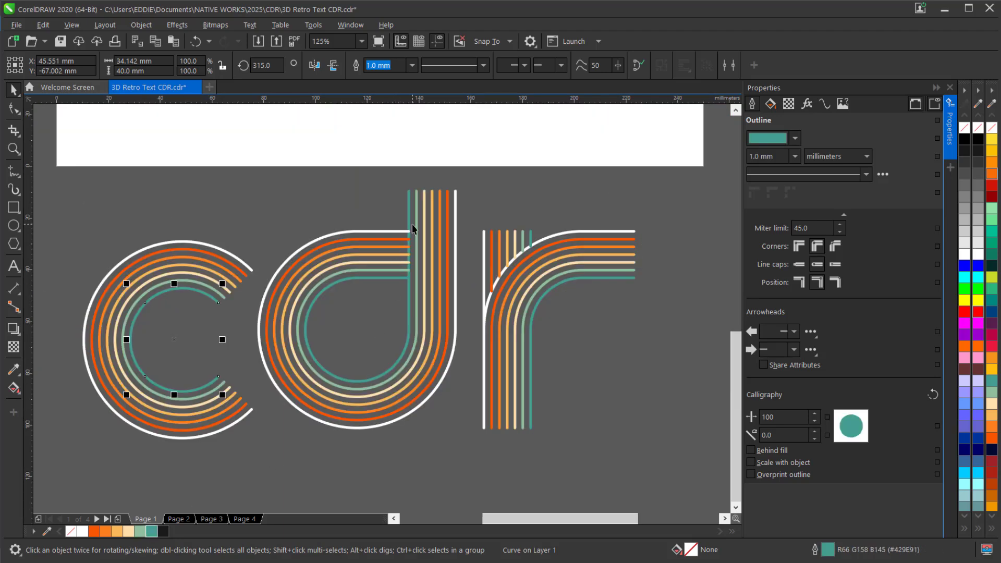
scroll(412, 223, up, 4)
click(393, 231)
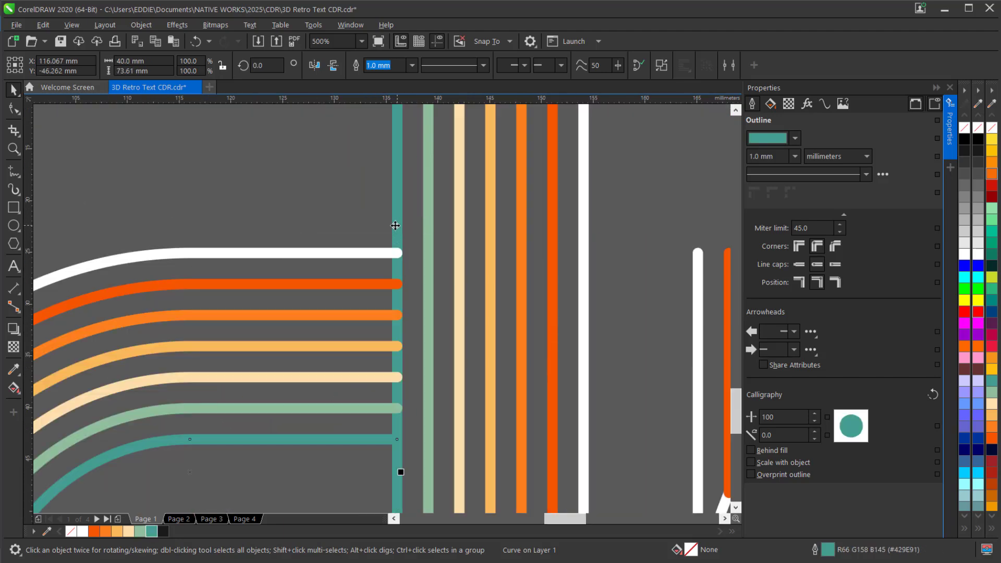
right_click(395, 225)
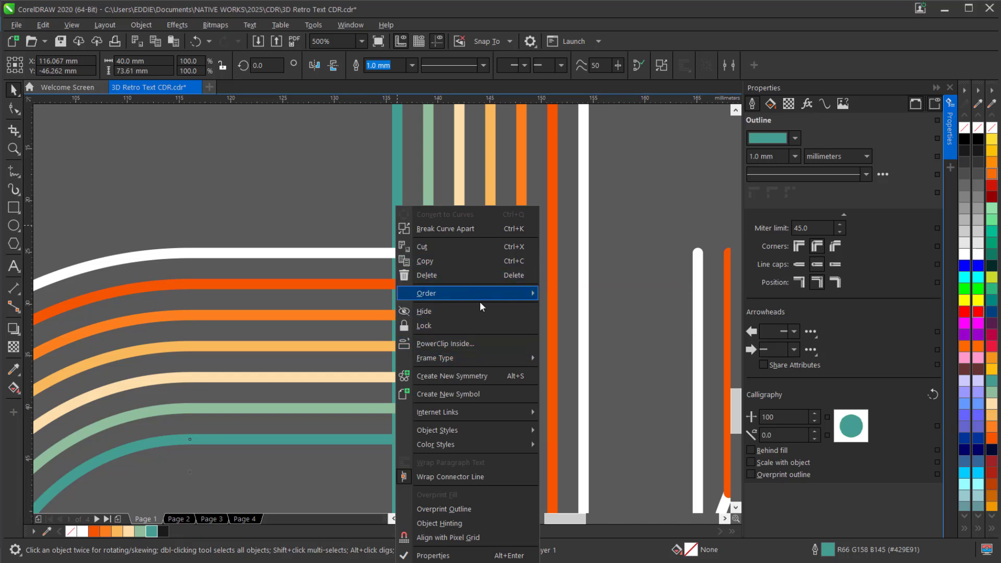
key(Escape)
scroll(287, 299, down, 2)
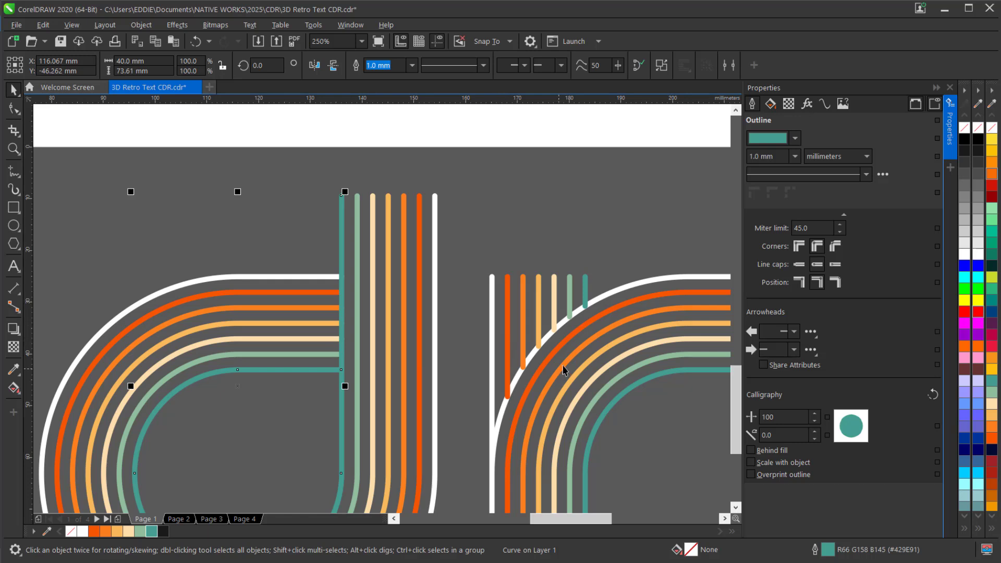
Bring the r's outermost white line to the front of the page, over its colored vertical lines
scroll(515, 420, up, 2)
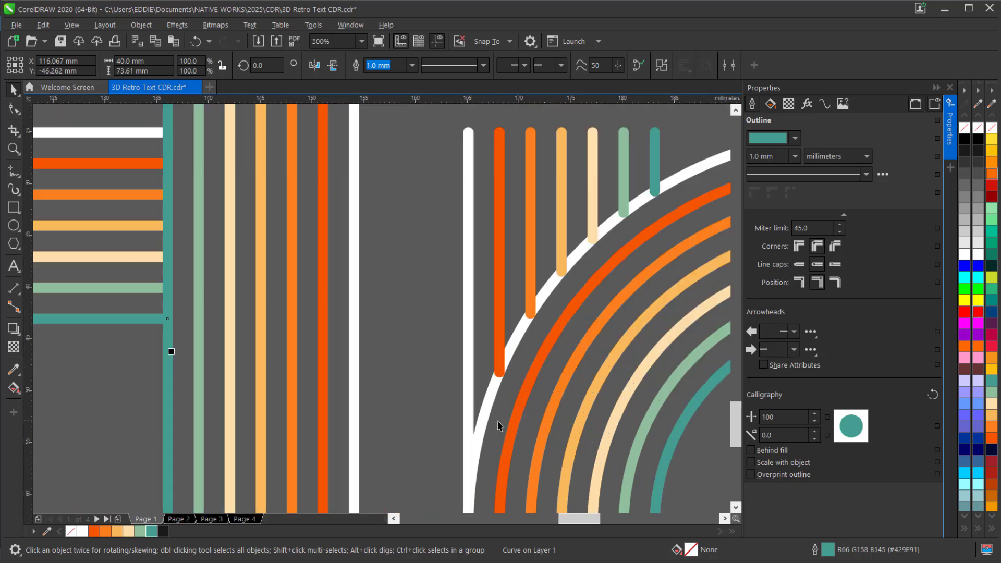
click(470, 416)
right_click(470, 416)
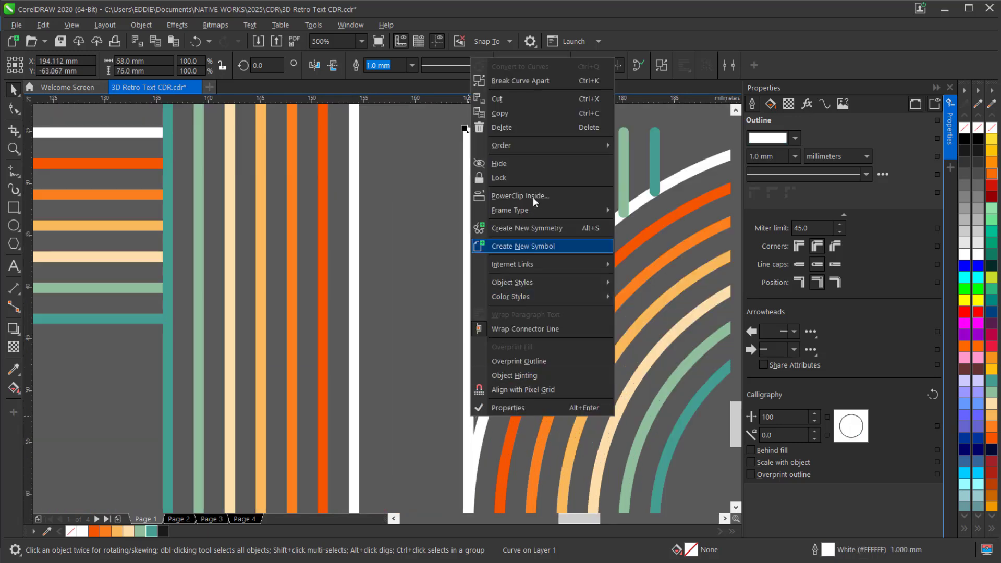
mouse_move(536, 148)
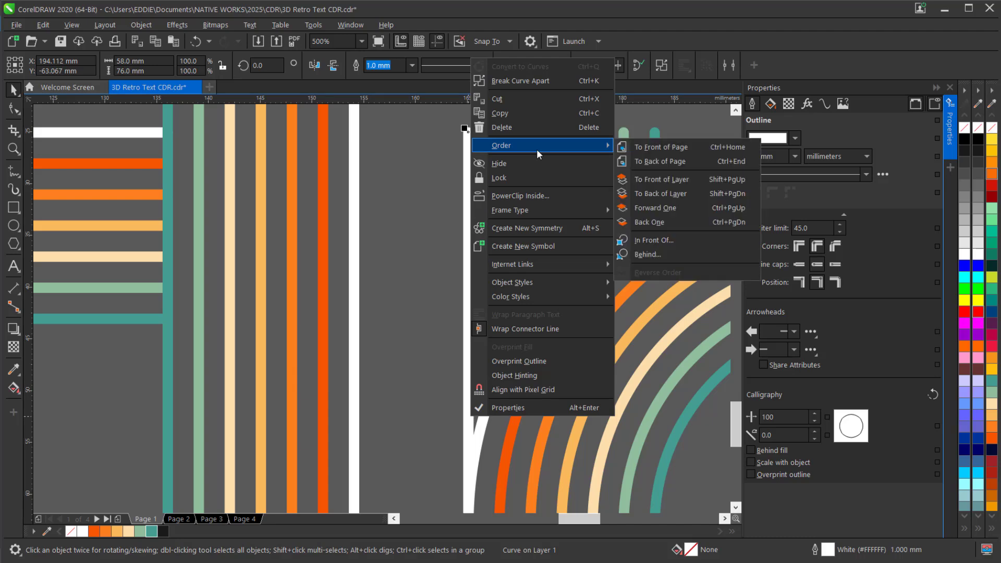
click(643, 160)
scroll(516, 263, down, 4)
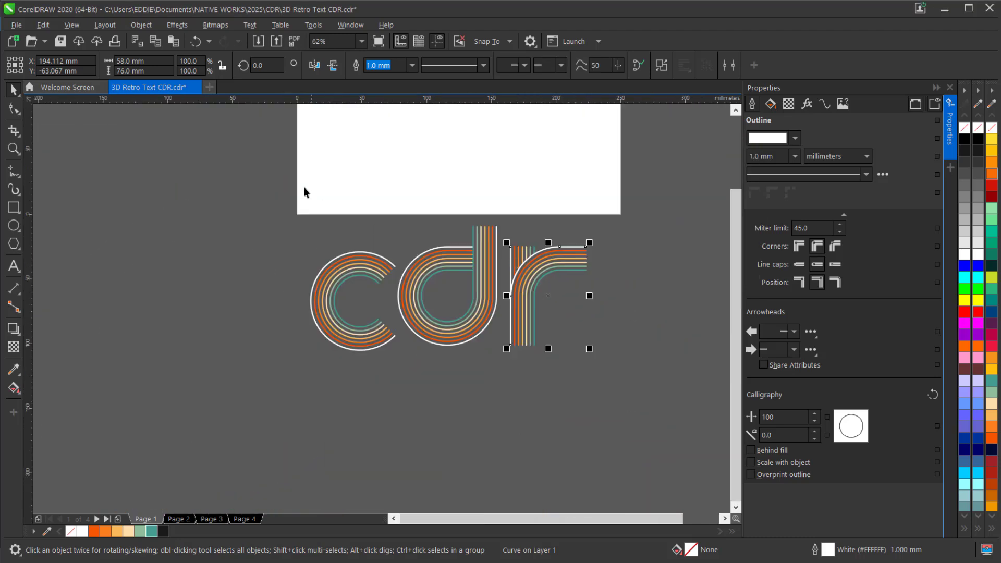
Group all lines of the three letters, copy the group, and recolor the original's outlines near-black
drag(253, 178, 647, 401)
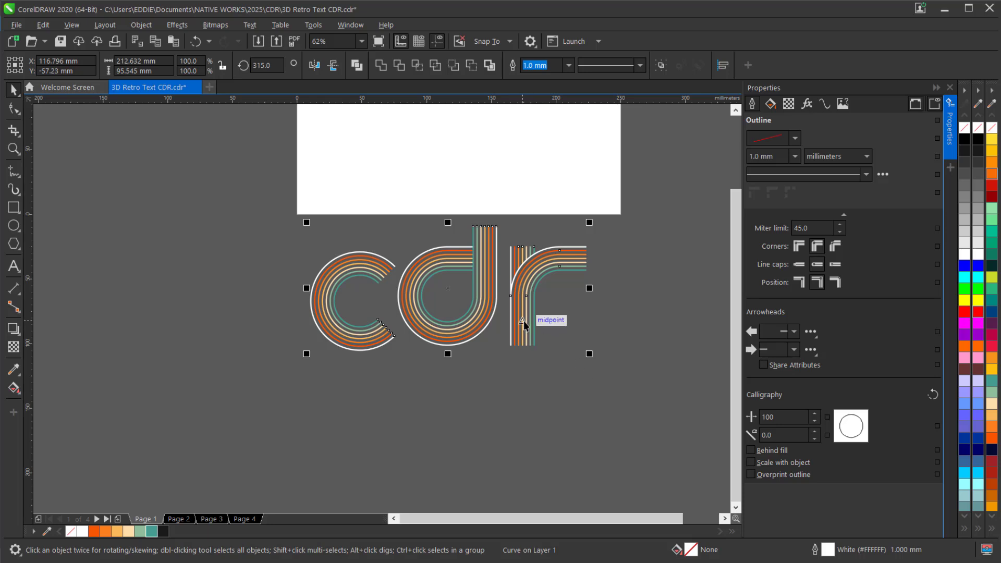
key(ctrl+g)
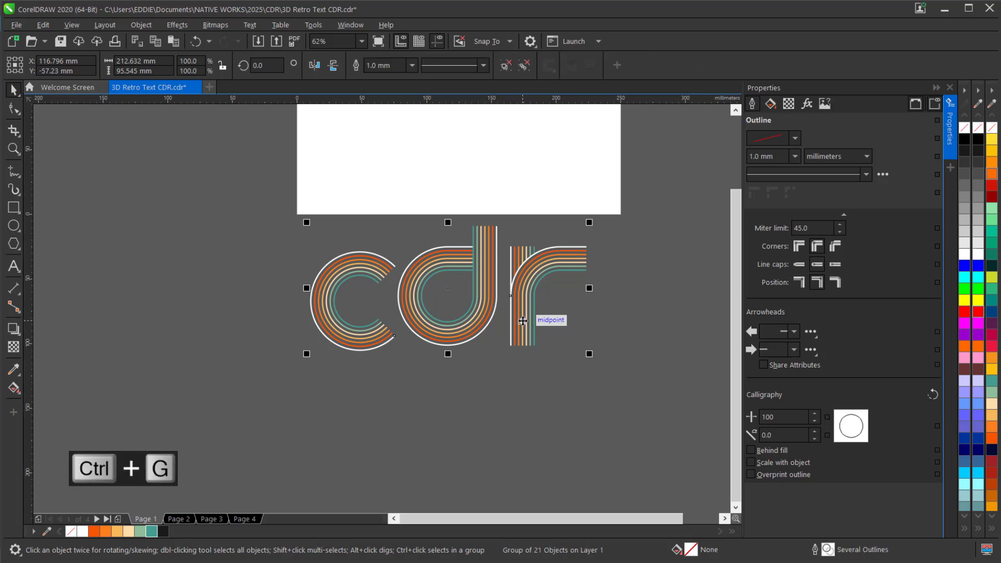
scroll(523, 319, up, 2)
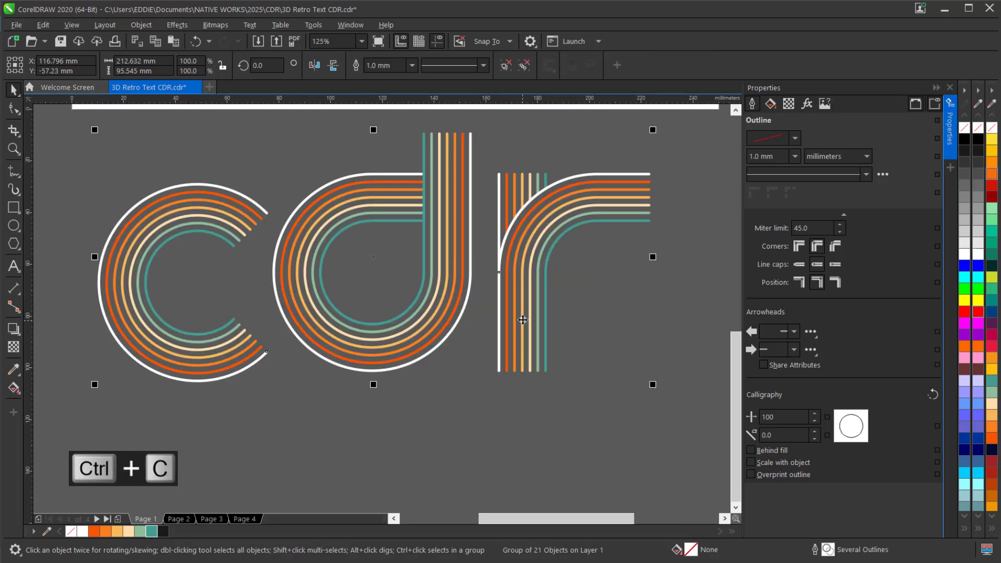
right_click(163, 531)
Paste the colored copy over the dark group and offset it about 8 mm up and 8 mm left
key(ctrl+v)
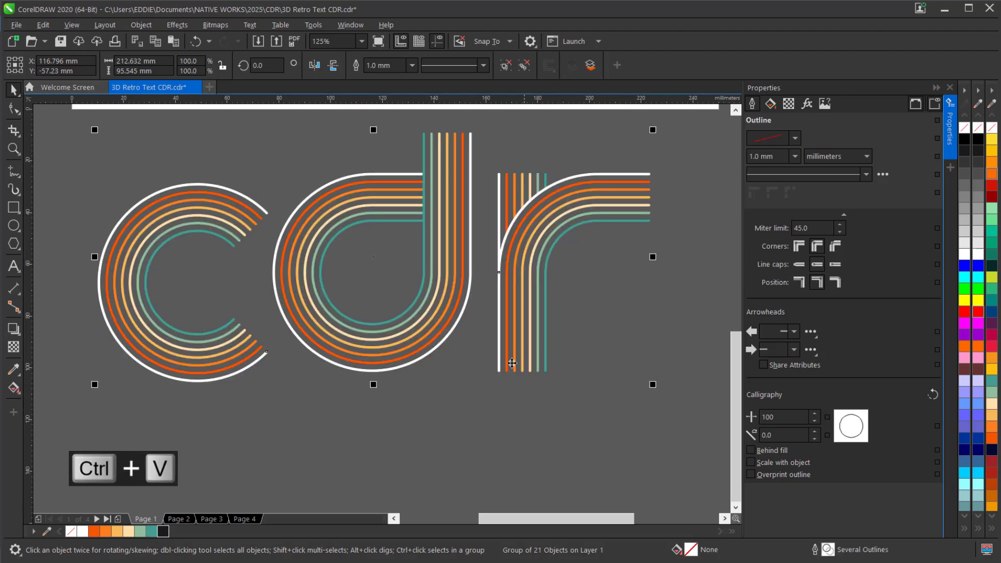
drag(499, 368, 478, 350)
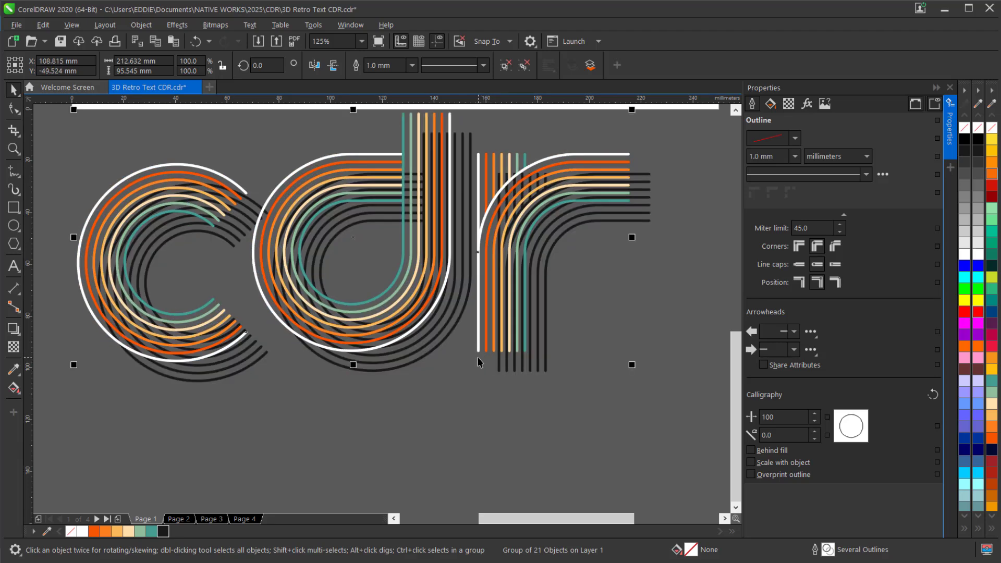
Blend the colored and dark letter groups together with 100 steps
scroll(477, 354, down, 2)
drag(245, 212, 604, 398)
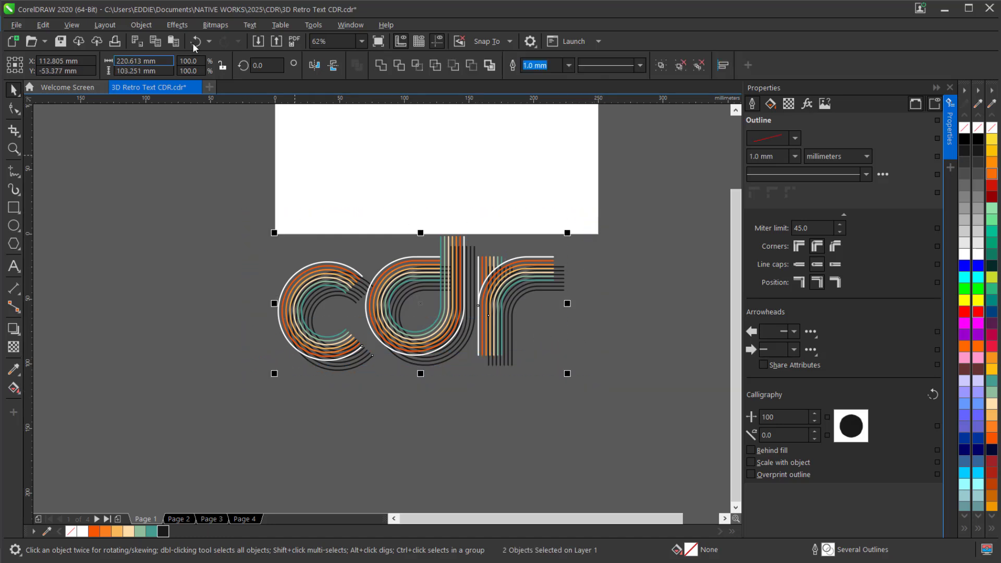
click(177, 25)
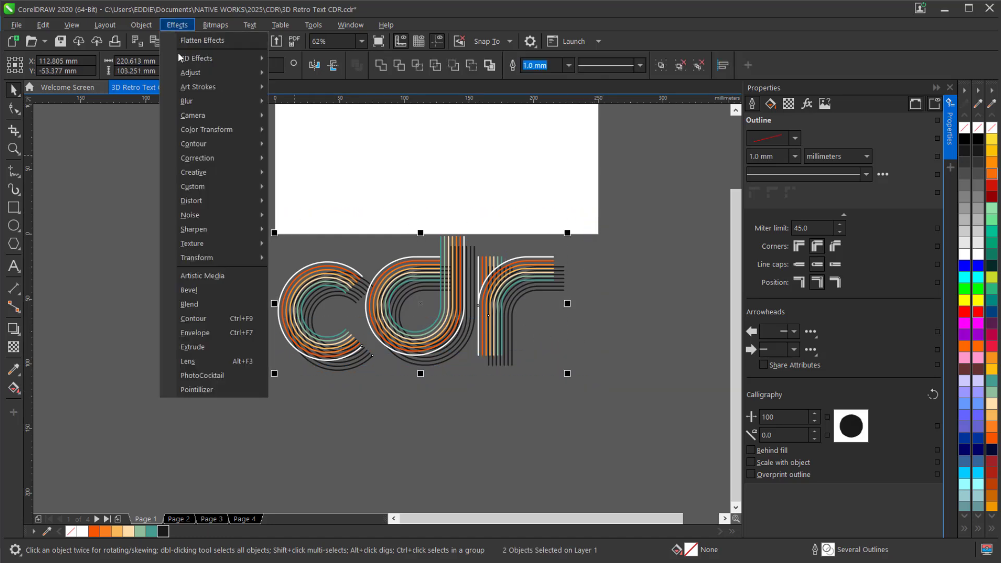
click(212, 305)
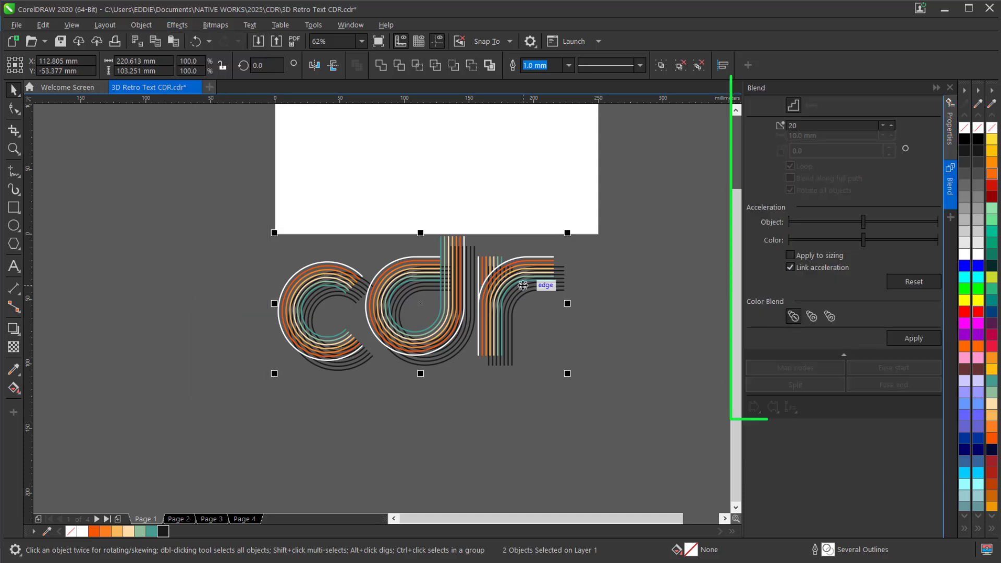
scroll(522, 285, up, 2)
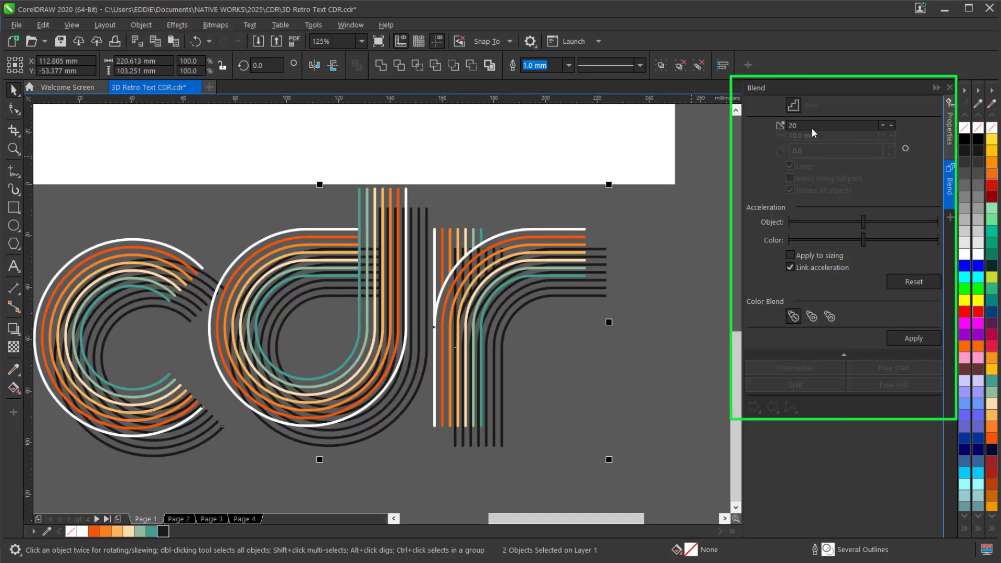
drag(812, 127, 764, 129)
text(100)
click(911, 339)
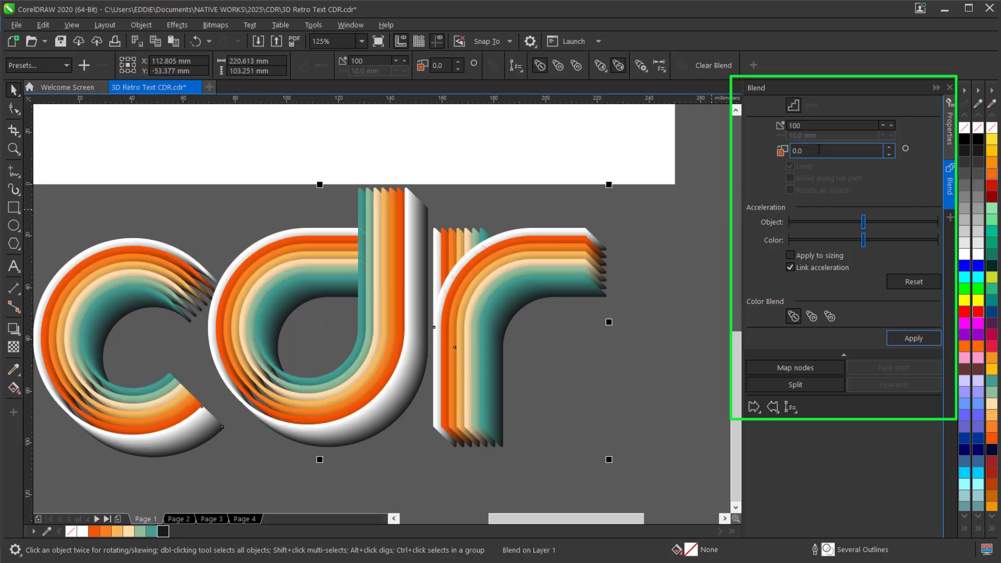
Set the blend direction to 30 degrees and apply it to the letters
click(805, 150)
text(30)
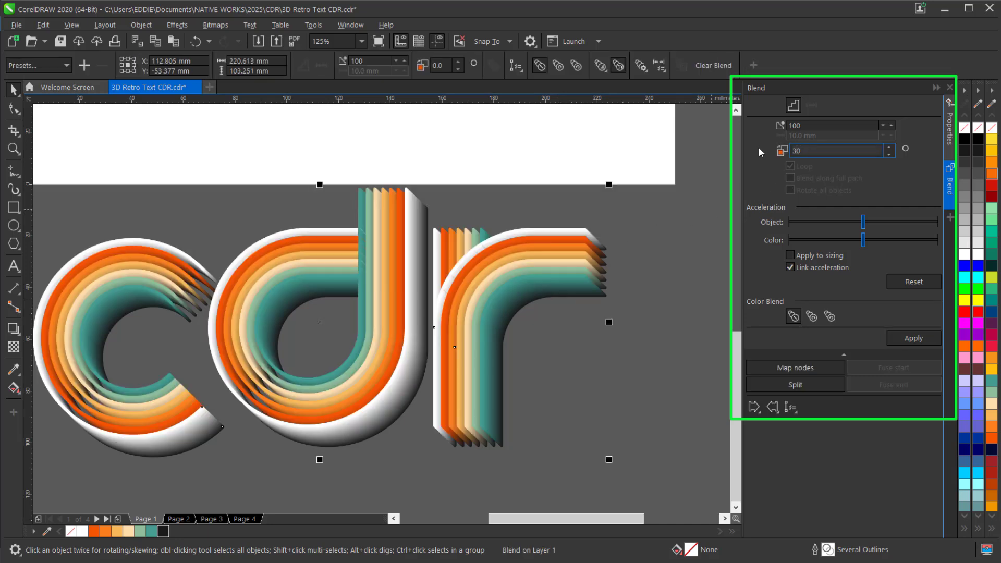
click(913, 338)
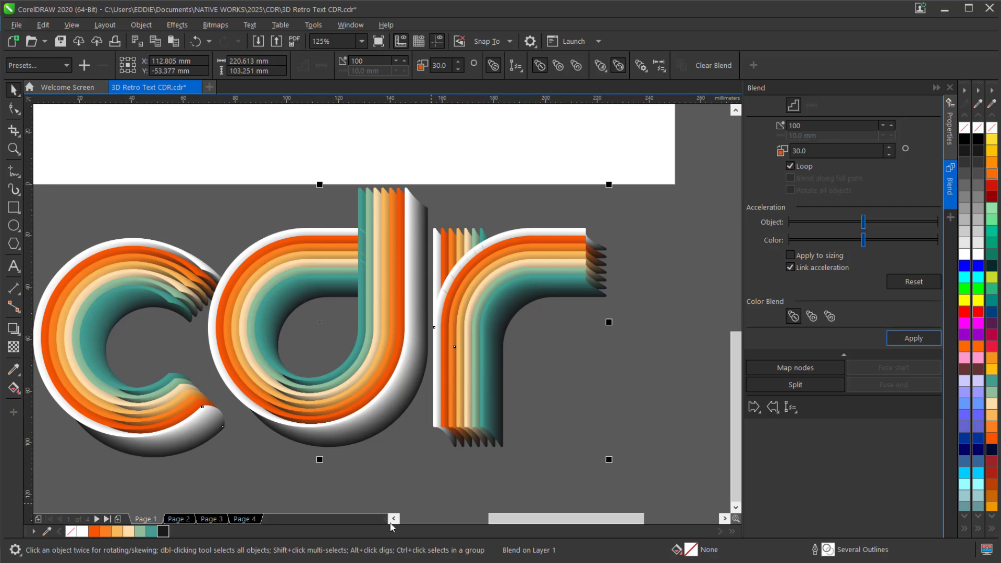
Break the letter blend apart
click(393, 520)
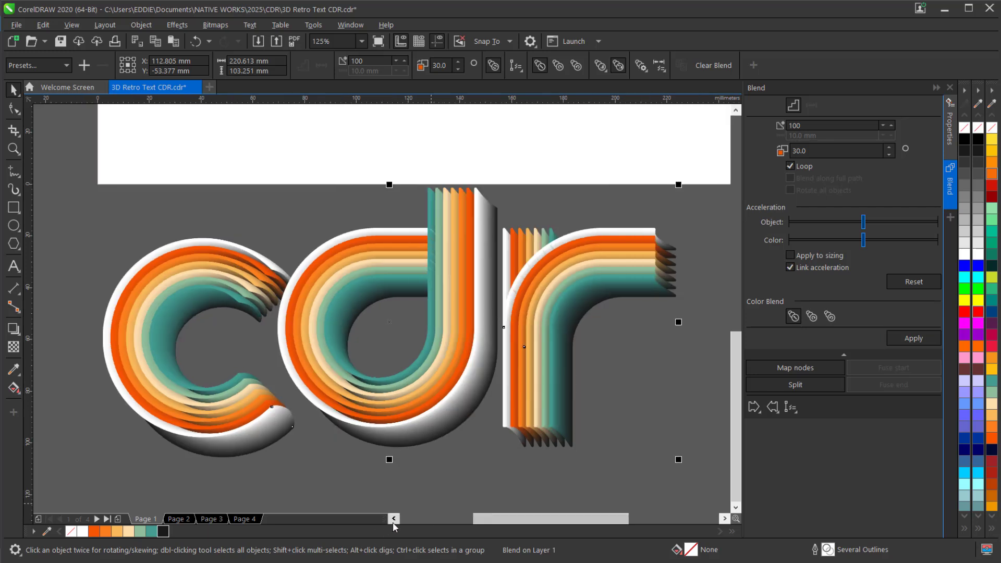
click(140, 24)
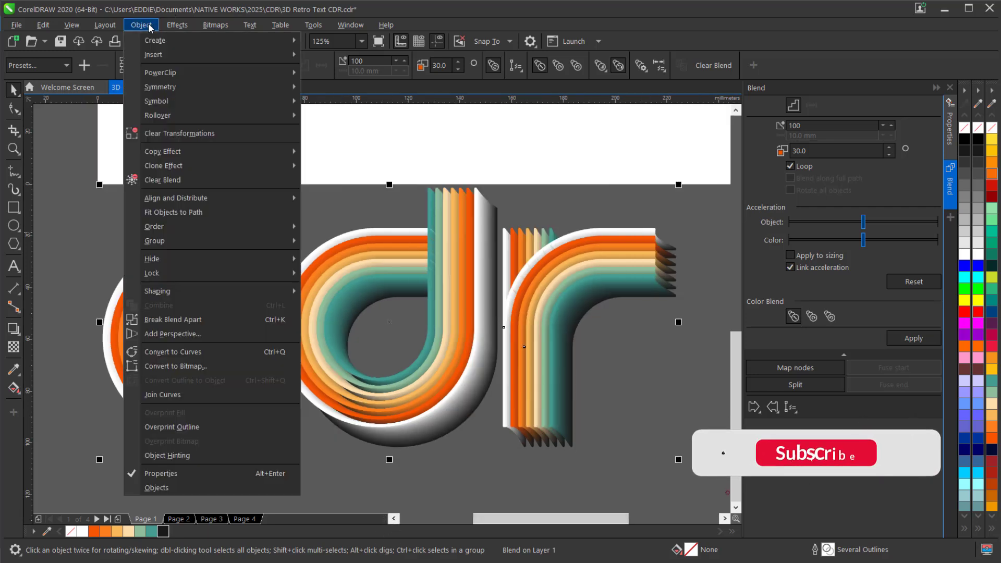
click(209, 314)
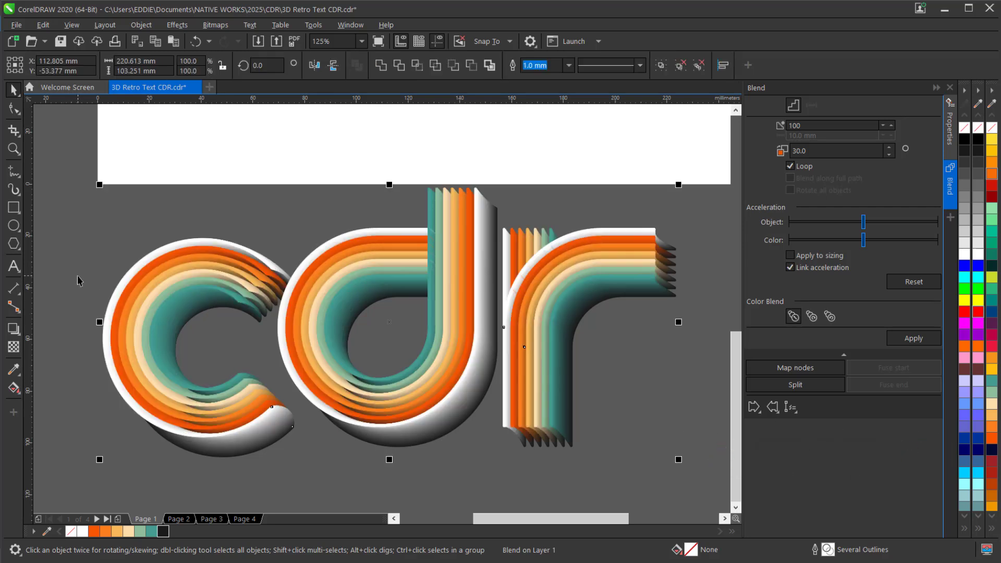
Add a Multiply drop shadow with 50 opacity and 15 feather to the front letter group, running horizontally from its left edge to its right edge
click(104, 377)
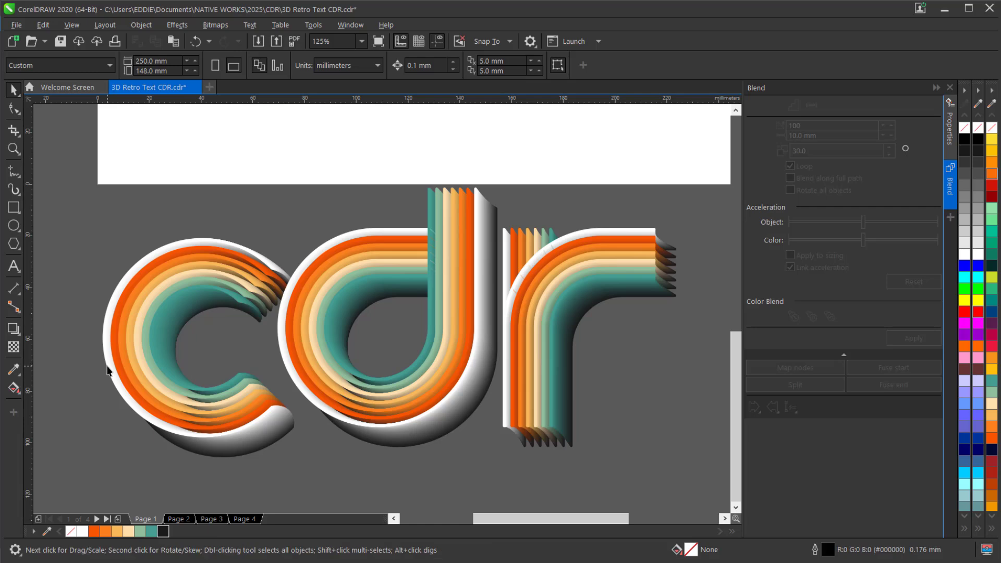
click(107, 365)
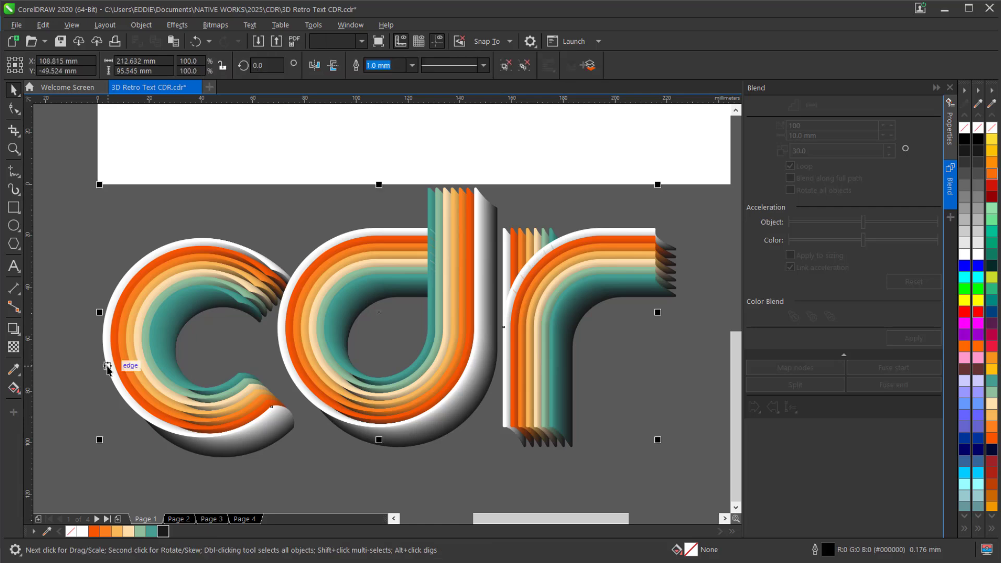
click(17, 334)
click(50, 330)
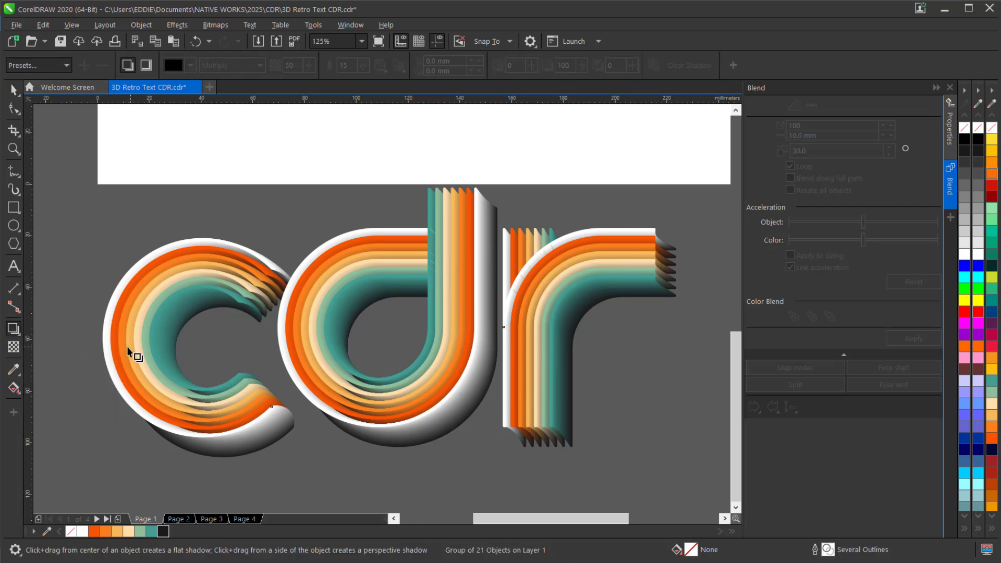
drag(123, 350, 654, 313)
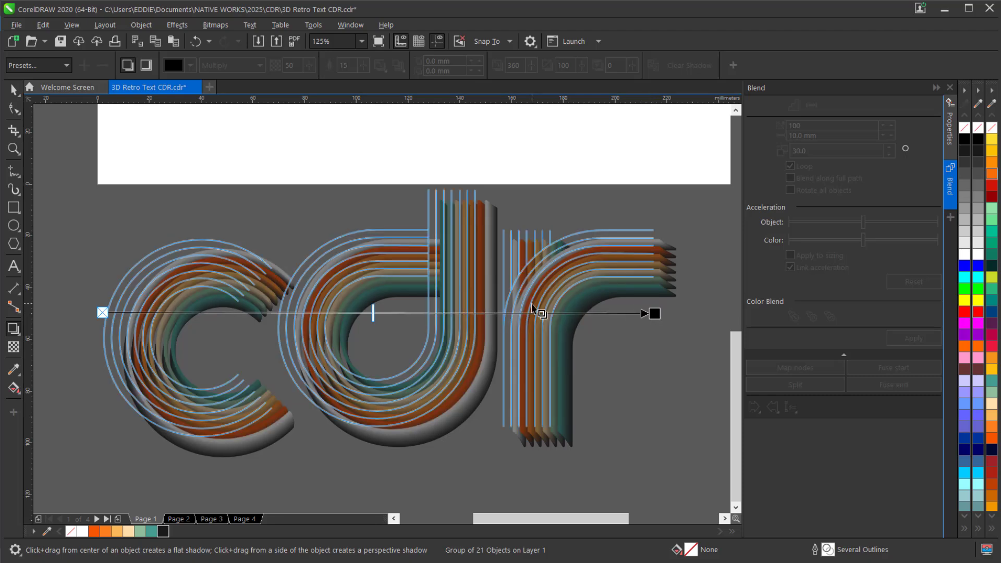
click(13, 91)
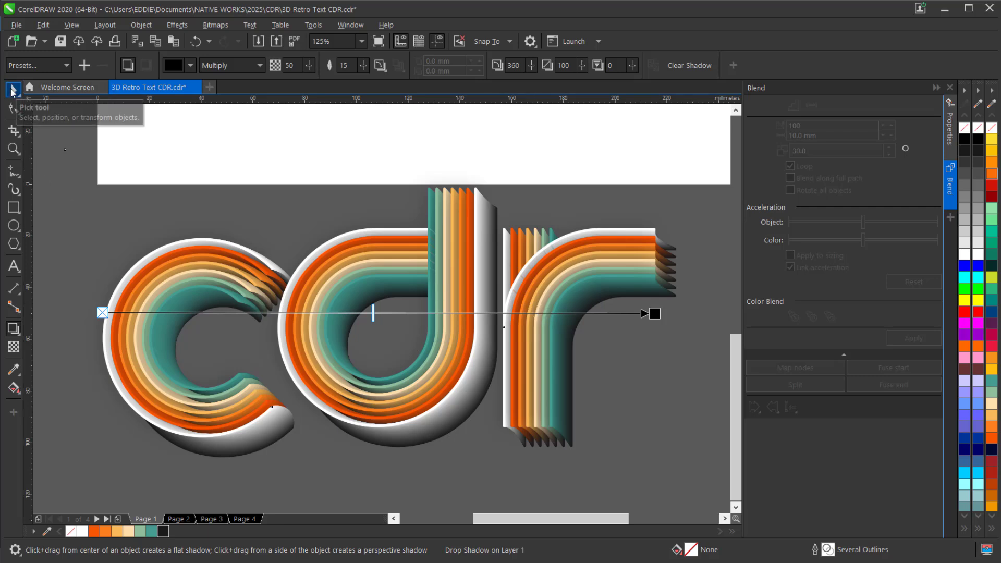
Select all the letter pieces together with their drop shadow and group them
scroll(438, 311, down, 2)
click(438, 311)
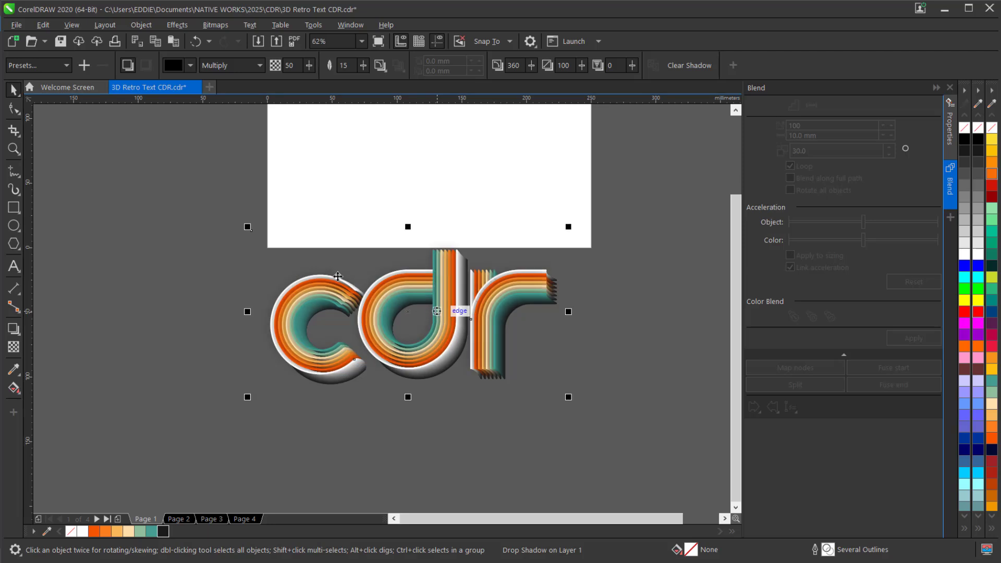
drag(210, 203, 633, 413)
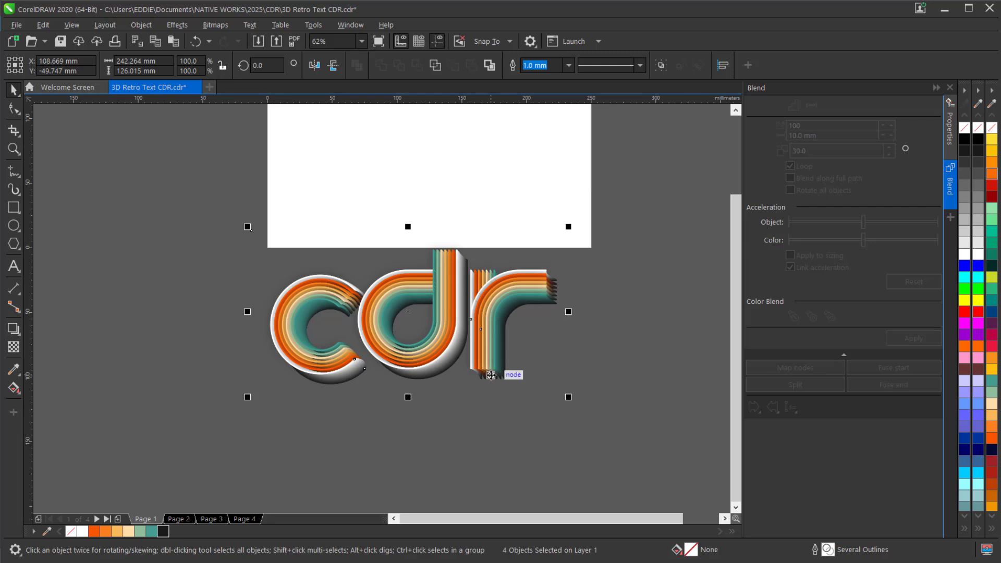
key(ctrl+g)
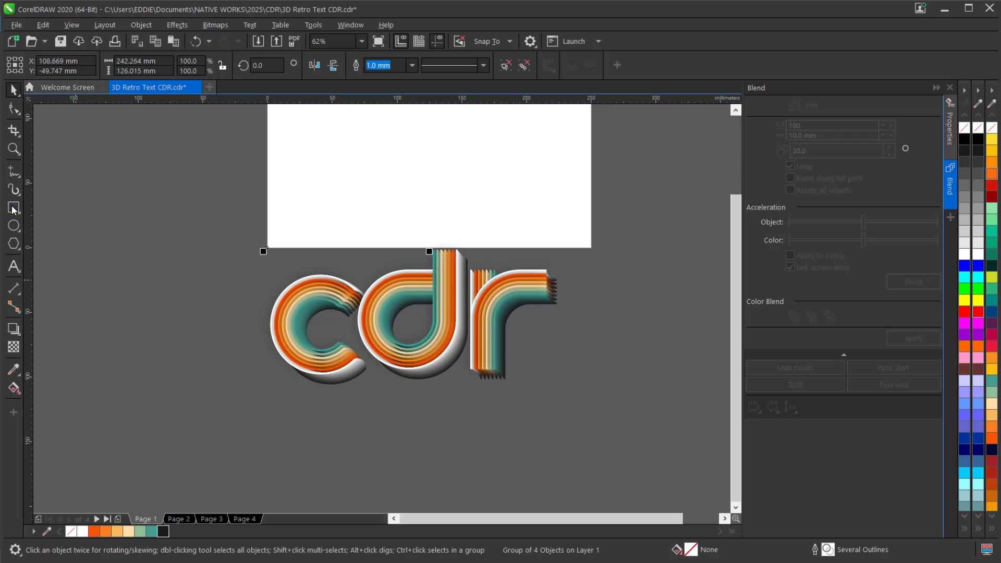
Create a 250 × 148 mm page-frame rectangle and fill it with 90% Black as the background
click(264, 248)
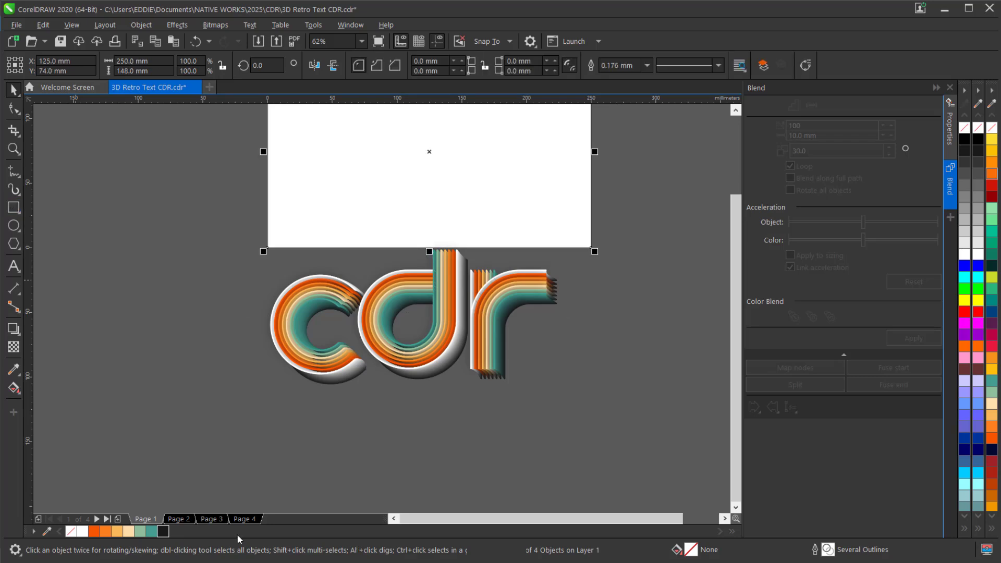
click(163, 531)
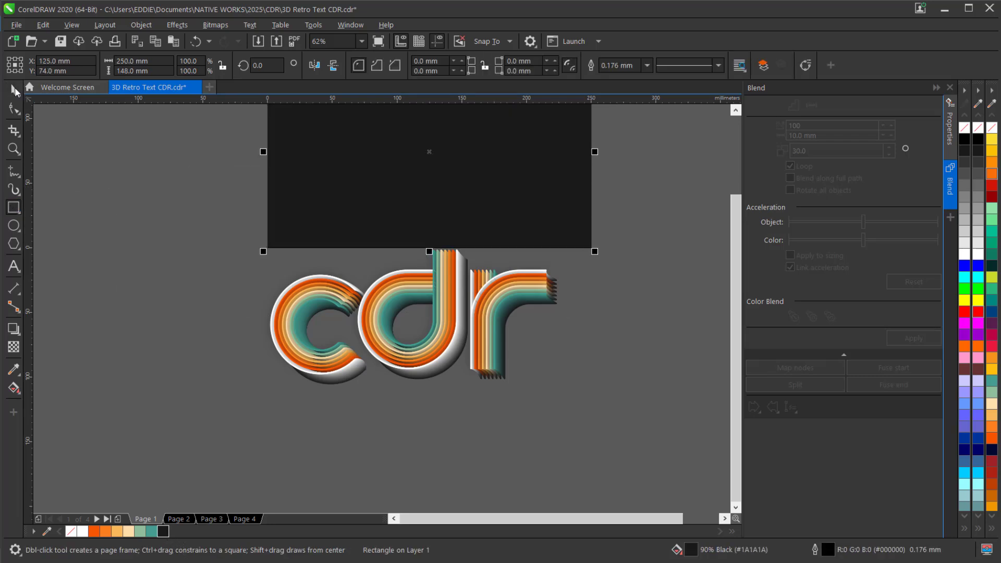
key(space)
Center the grouped letters on the page over the dark background
click(437, 354)
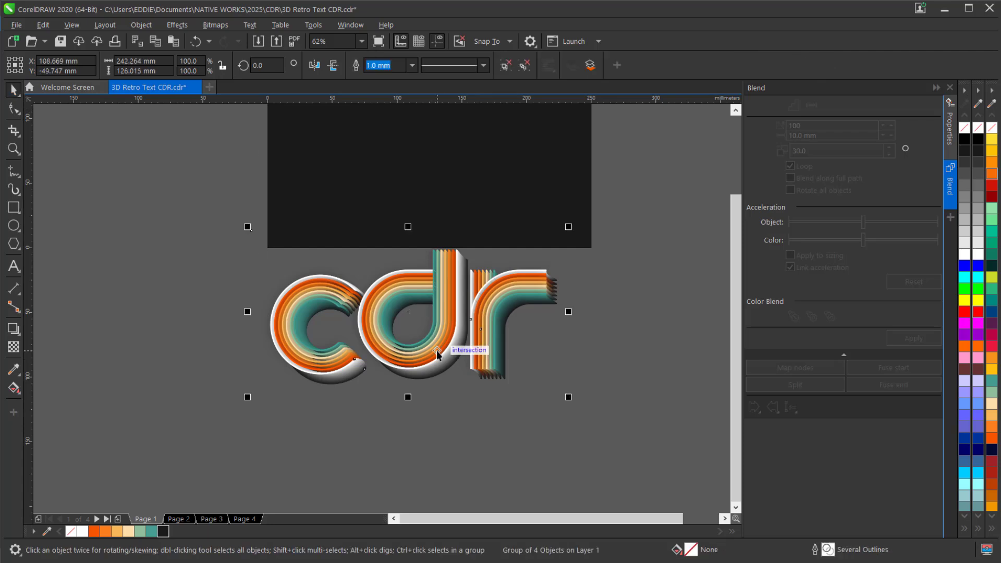
key(p)
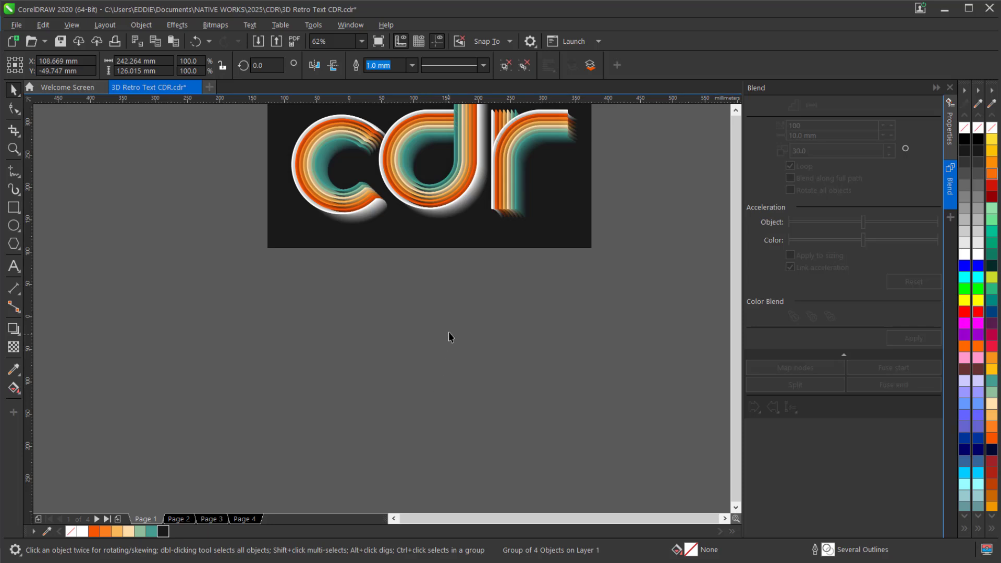
scroll(455, 272, up, 1)
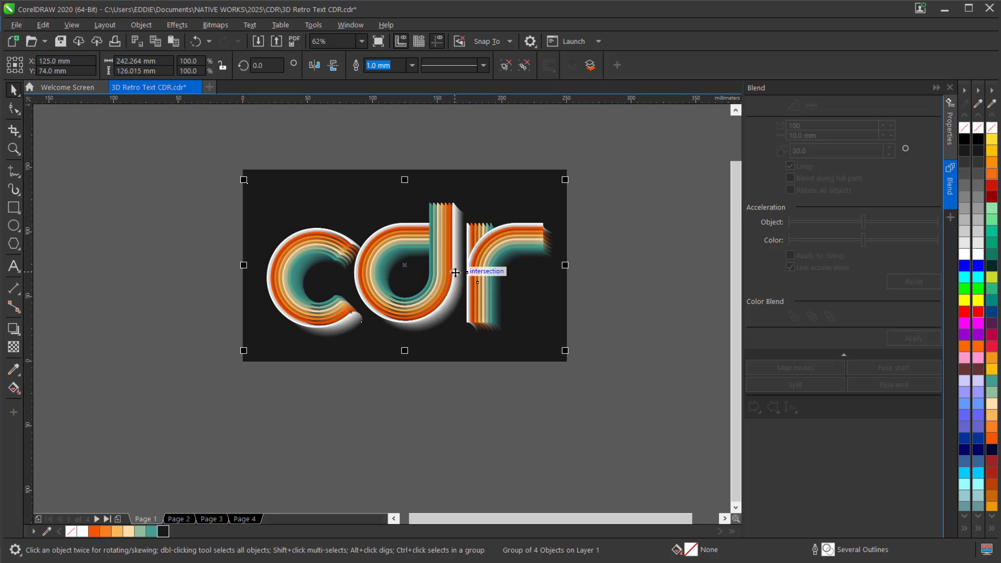
key(z)
drag(233, 162, 580, 367)
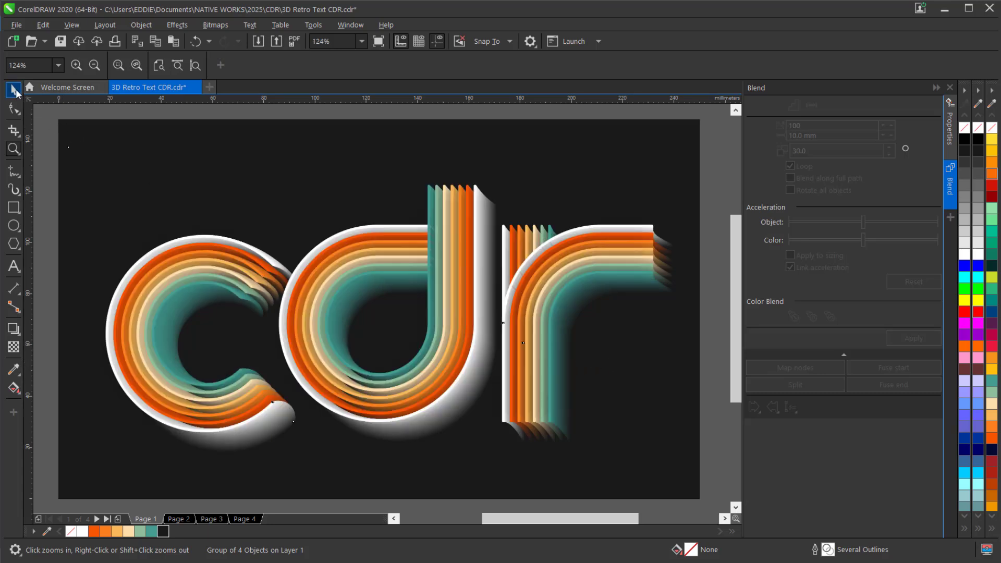
click(15, 92)
Copy the letter group, then convert the original to a 300 dpi RGB bitmap with anti-aliasing and a transparent background
key(ctrl+c)
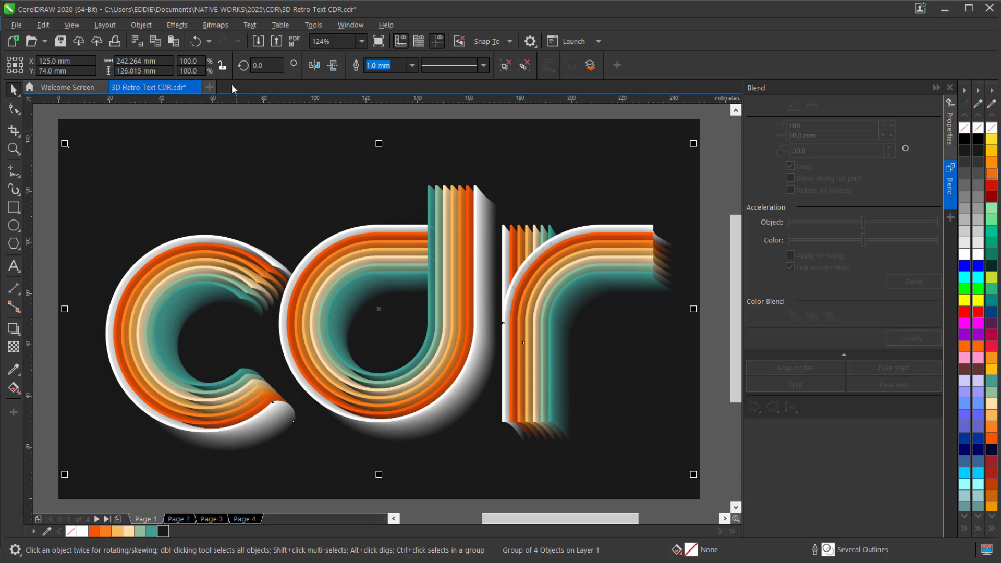
click(216, 25)
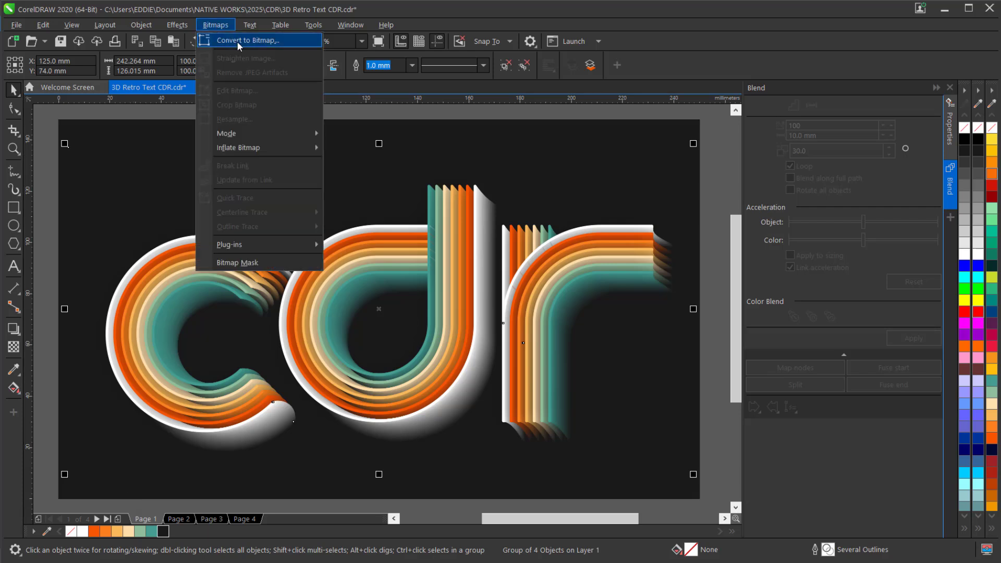
click(237, 42)
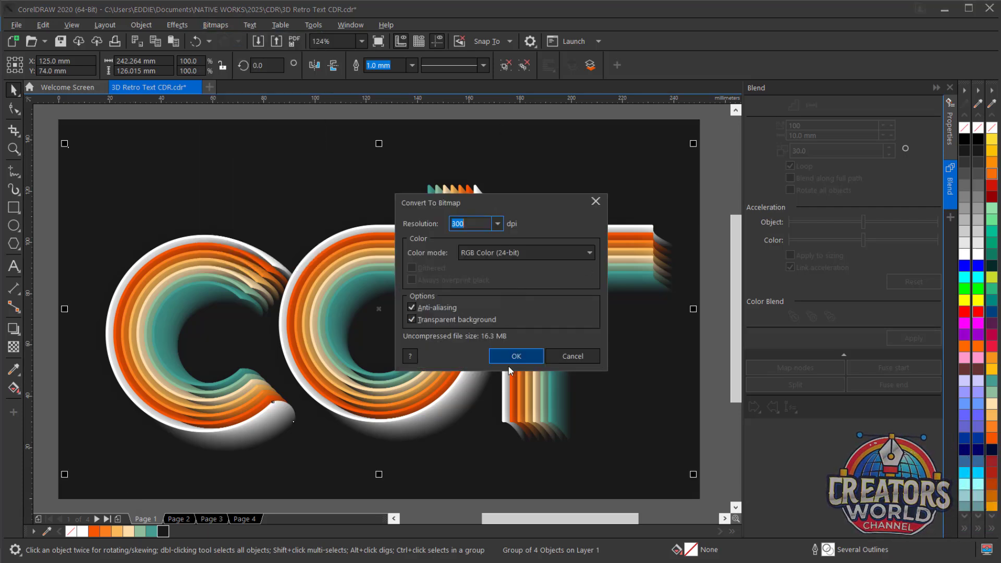
click(513, 359)
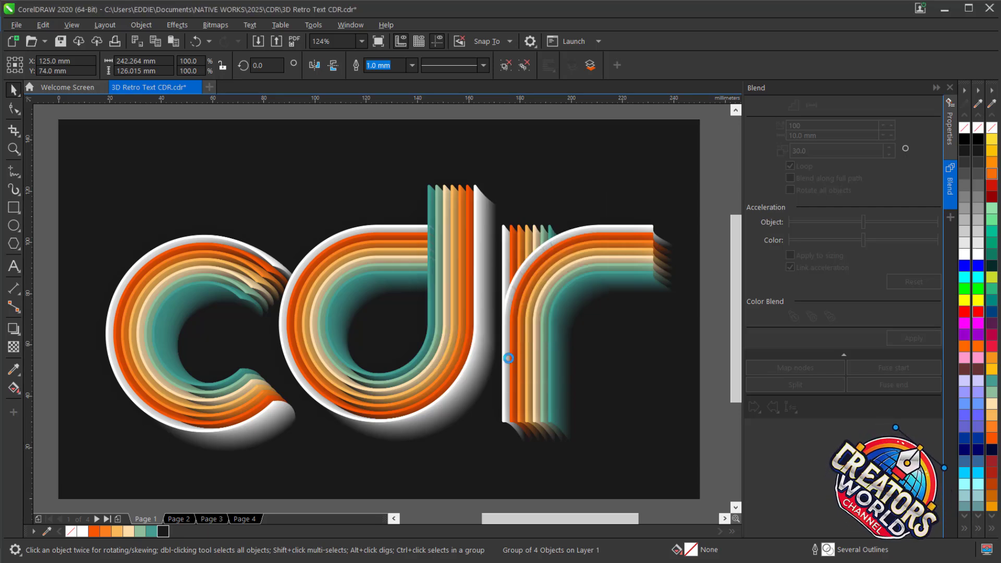
Apply a Motion Blur to the letter bitmap with distance 300 and direction 45, ignoring pixels outside the image
click(177, 25)
mouse_move(214, 101)
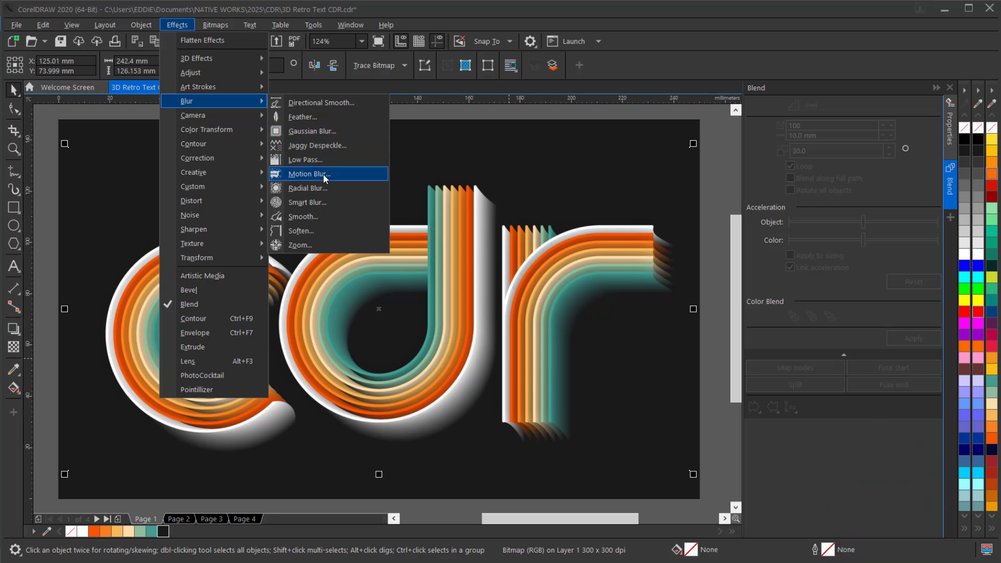
click(307, 174)
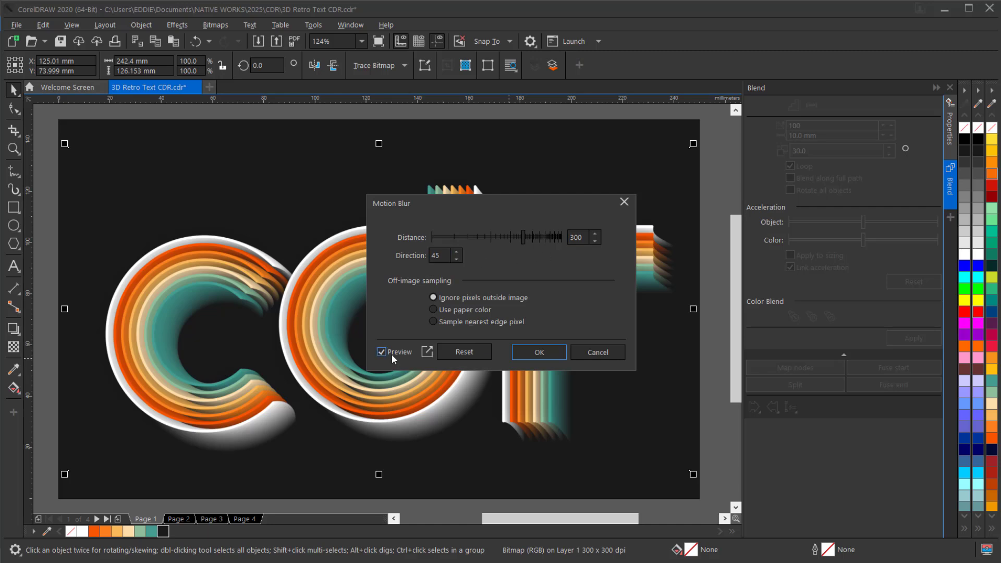
click(521, 352)
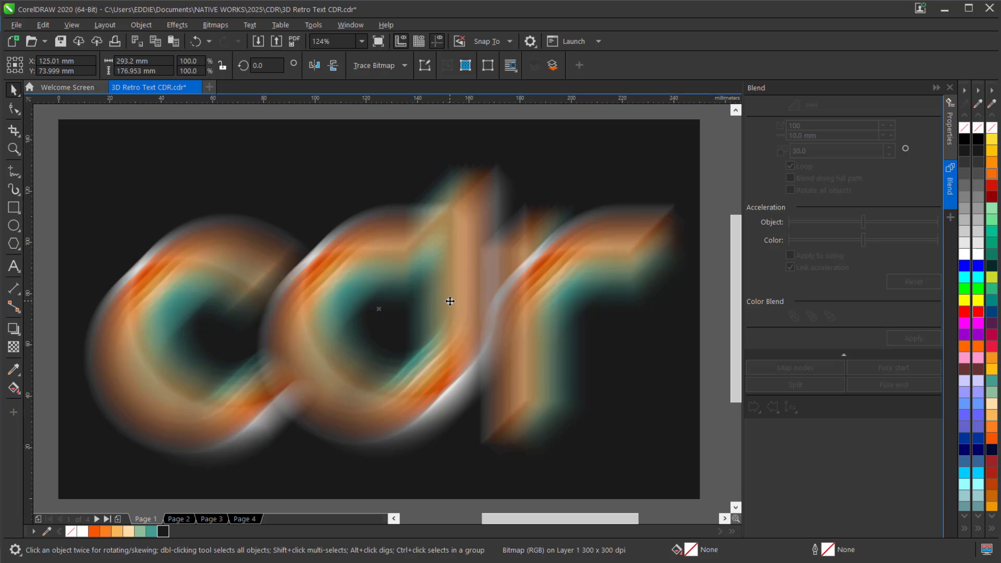
Paste the copied letter group back in place and bring the blurred bitmap to the front of the page
key(ctrl+v)
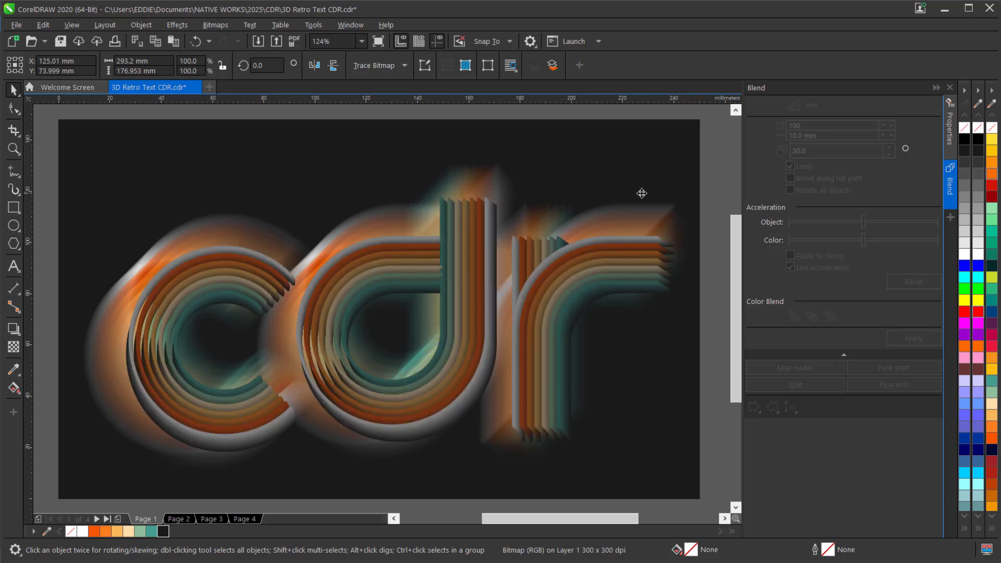
click(714, 192)
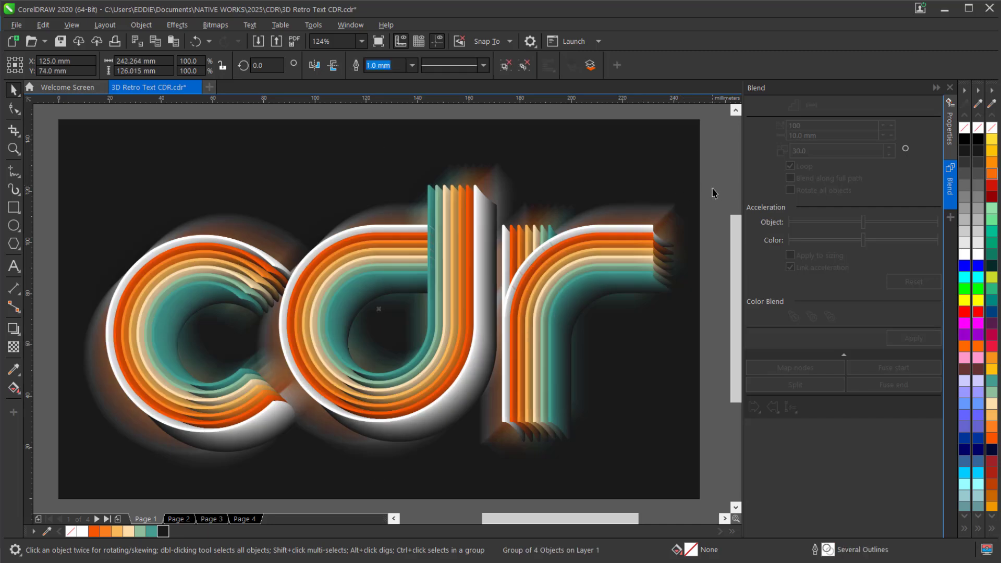
click(666, 211)
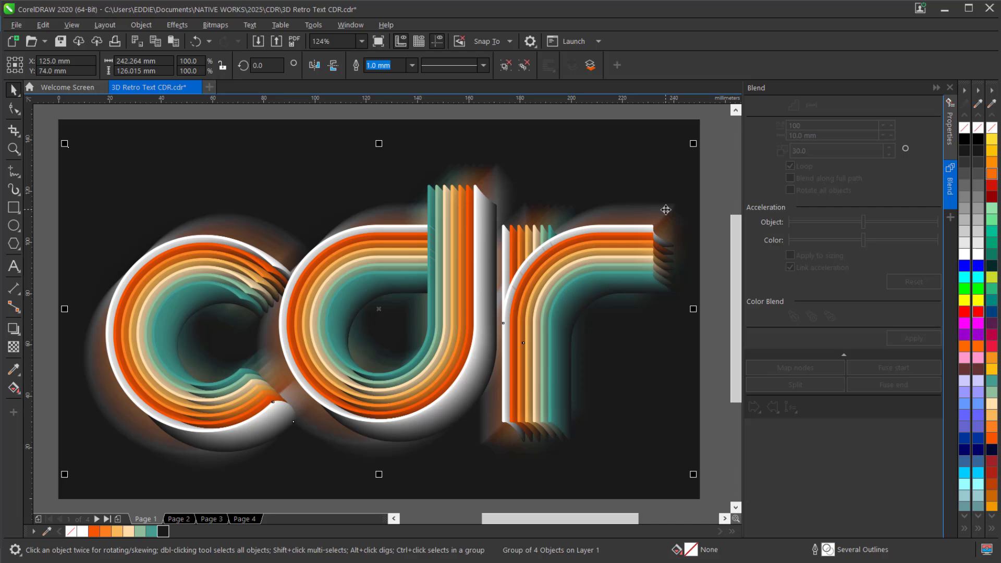
click(666, 211)
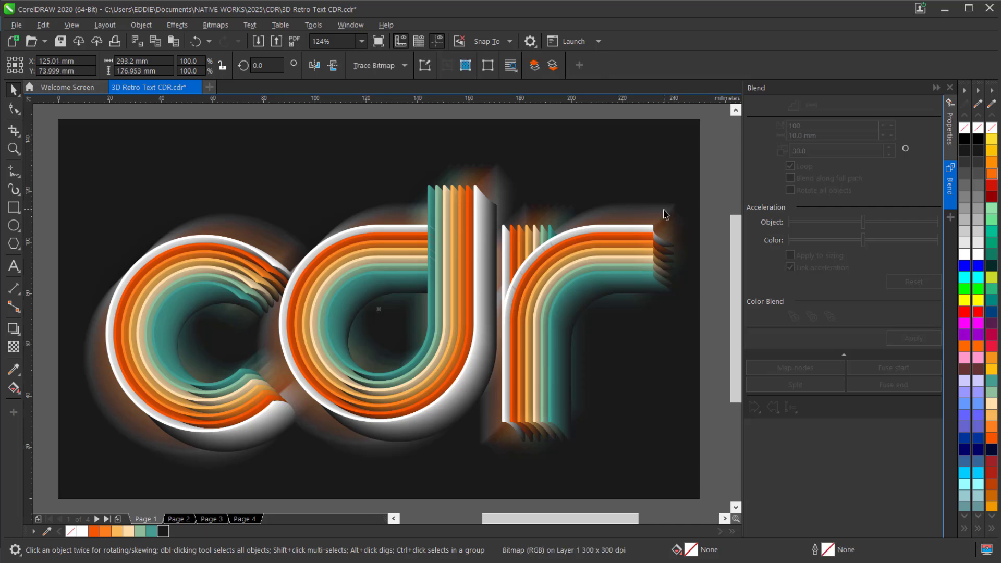
right_click(376, 309)
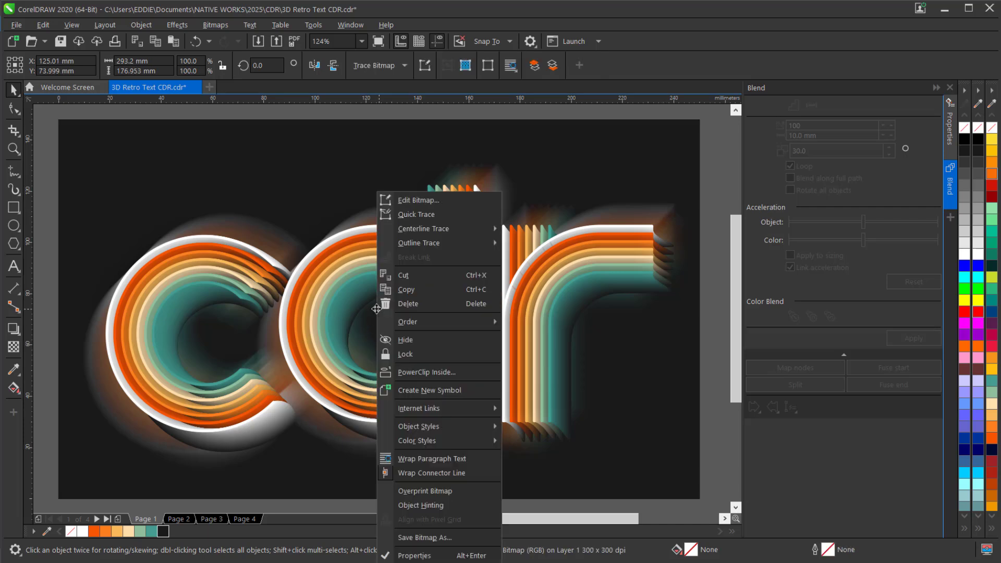
mouse_move(443, 323)
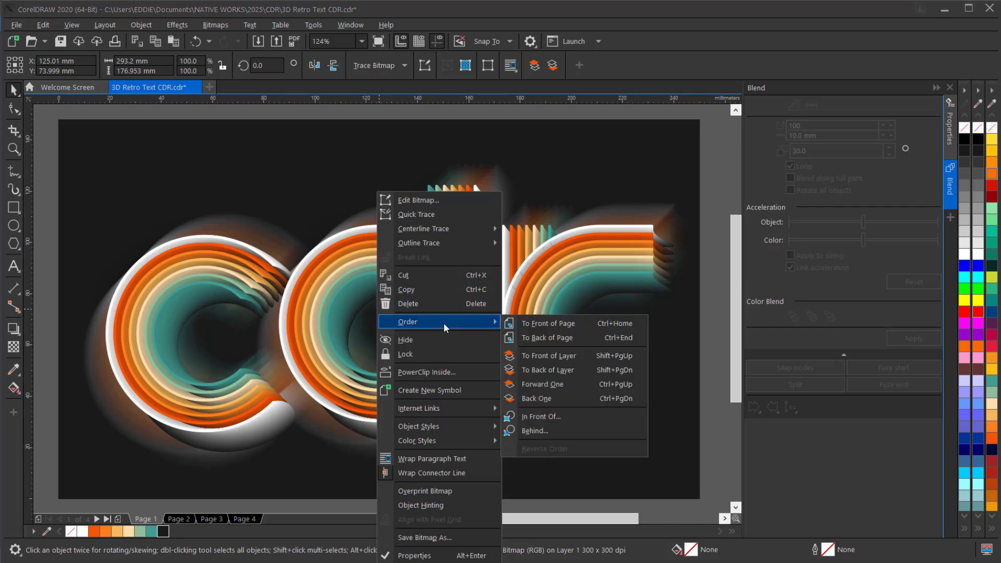
click(530, 325)
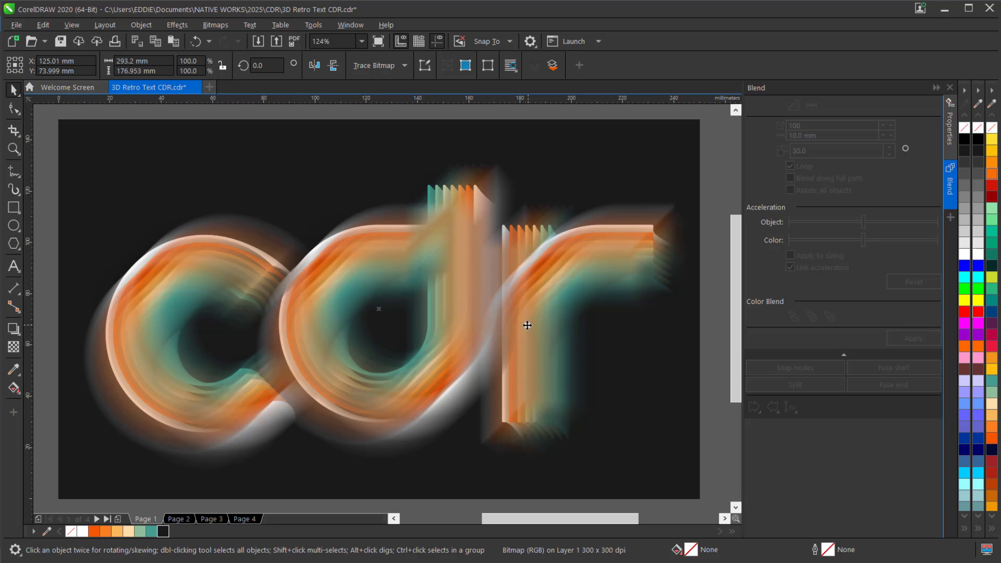
Set the blurred bitmap's transparency merge mode to Soft Light
click(14, 350)
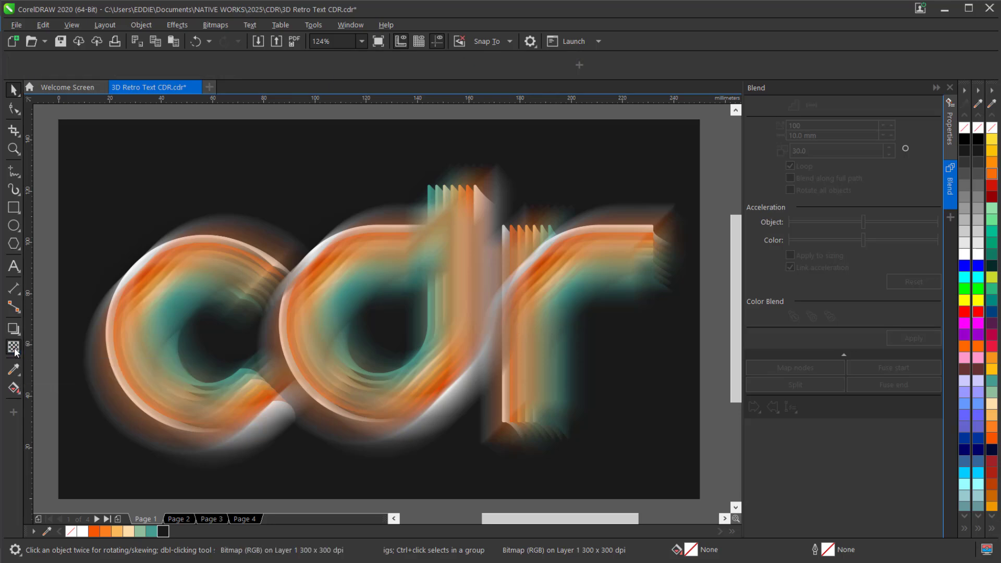
click(203, 67)
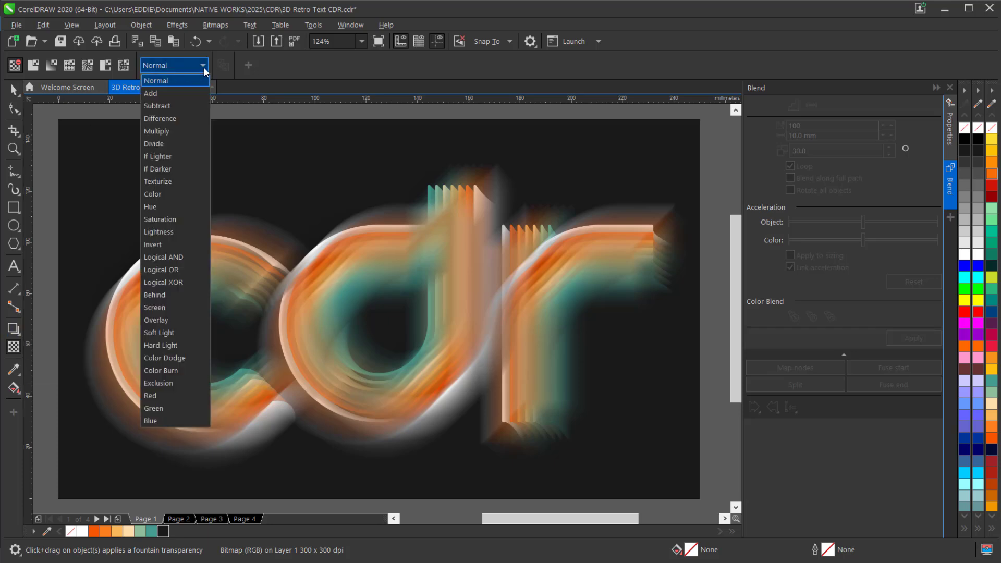
click(168, 334)
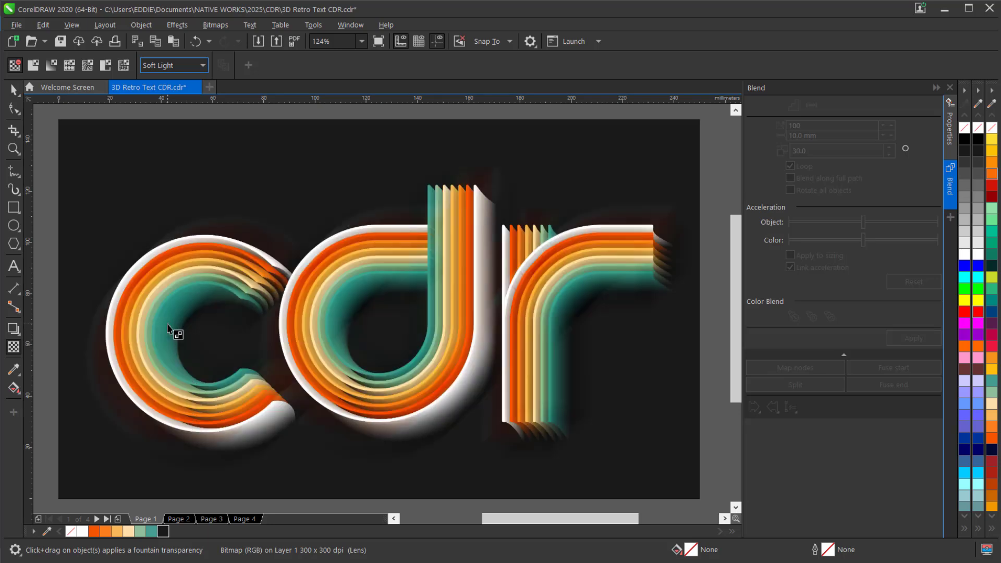
click(13, 90)
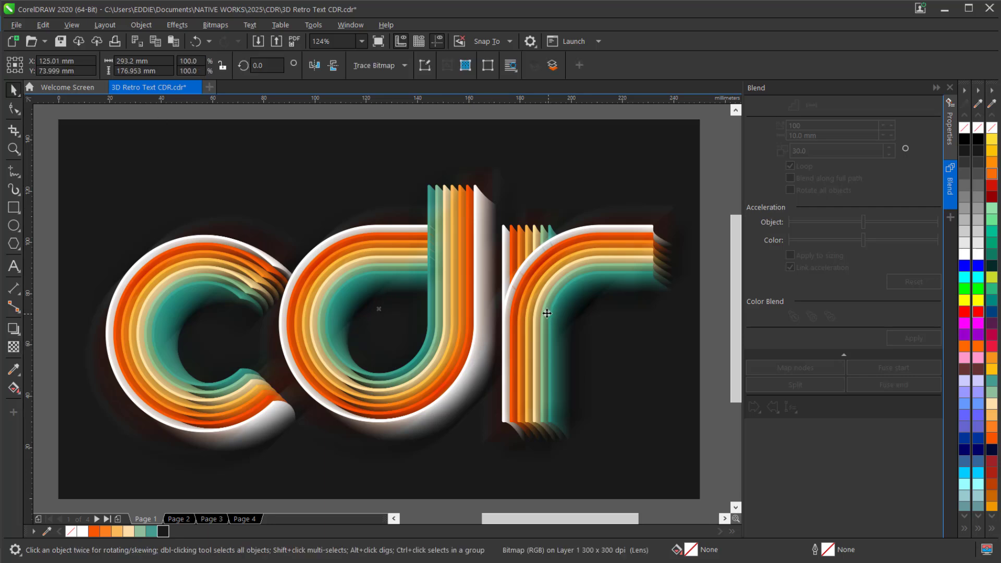